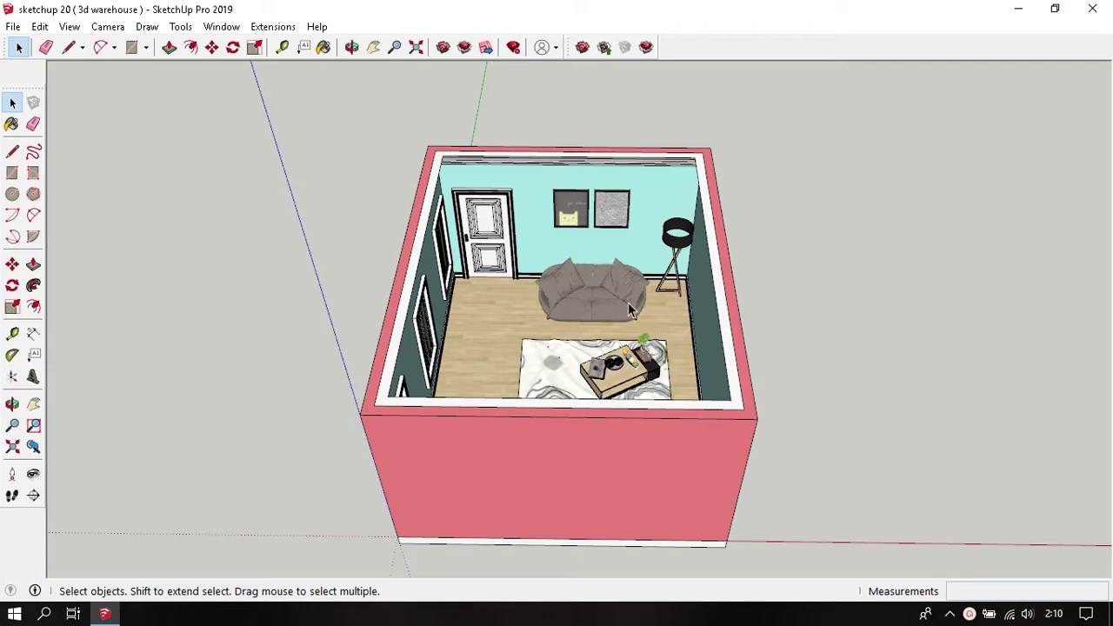
- Orbit the model to look down on the furnished living room from above
mouse_move(632, 311)
middle_down()
mouse_move(591, 411)
mouse_move(646, 410)
mouse_move(636, 432)
mouse_move(621, 426)
middle_up()
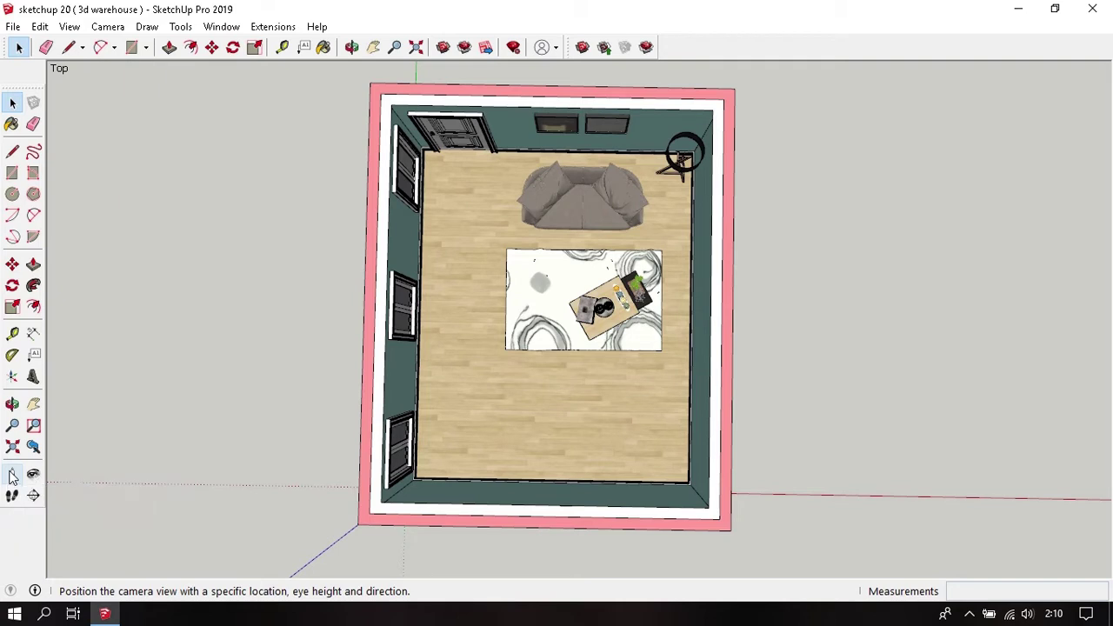
- Place the camera on the floor near the front wall and turn to frame the sofa wall
click(12, 476)
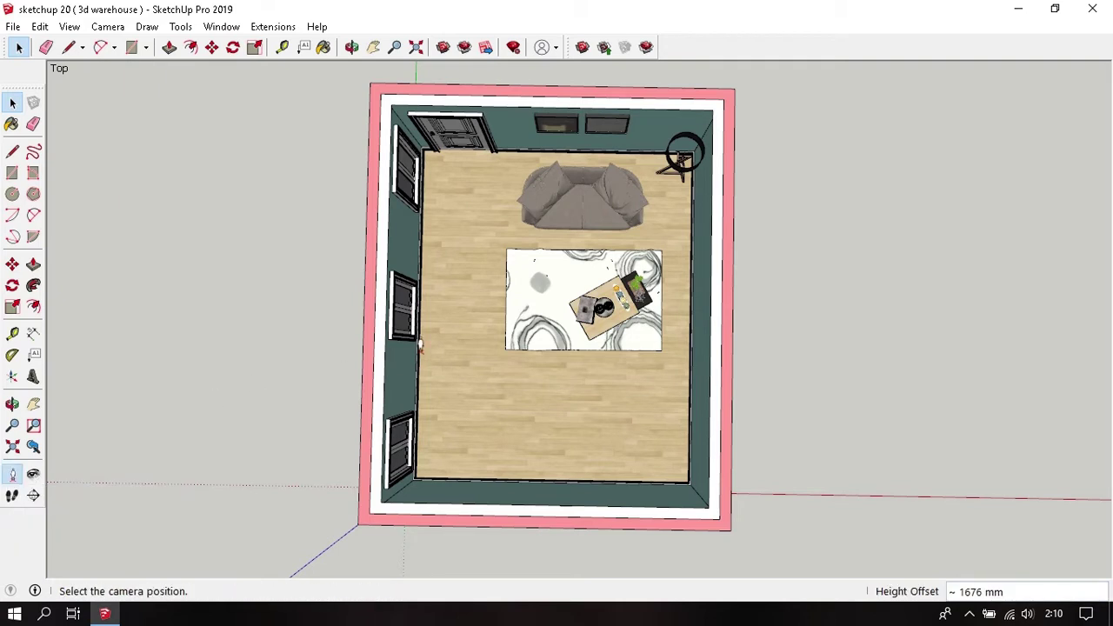
click(550, 462)
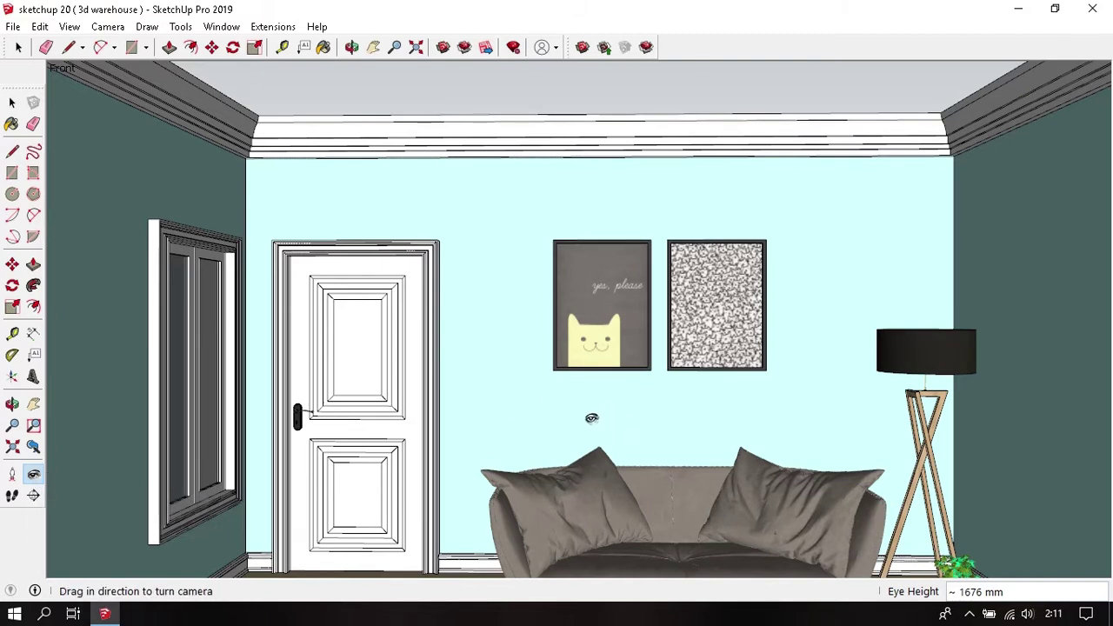
mouse_move(591, 417)
mouse_down()
mouse_move(885, 412)
mouse_move(713, 422)
mouse_move(626, 412)
mouse_move(596, 427)
mouse_move(611, 428)
mouse_move(608, 415)
mouse_up()
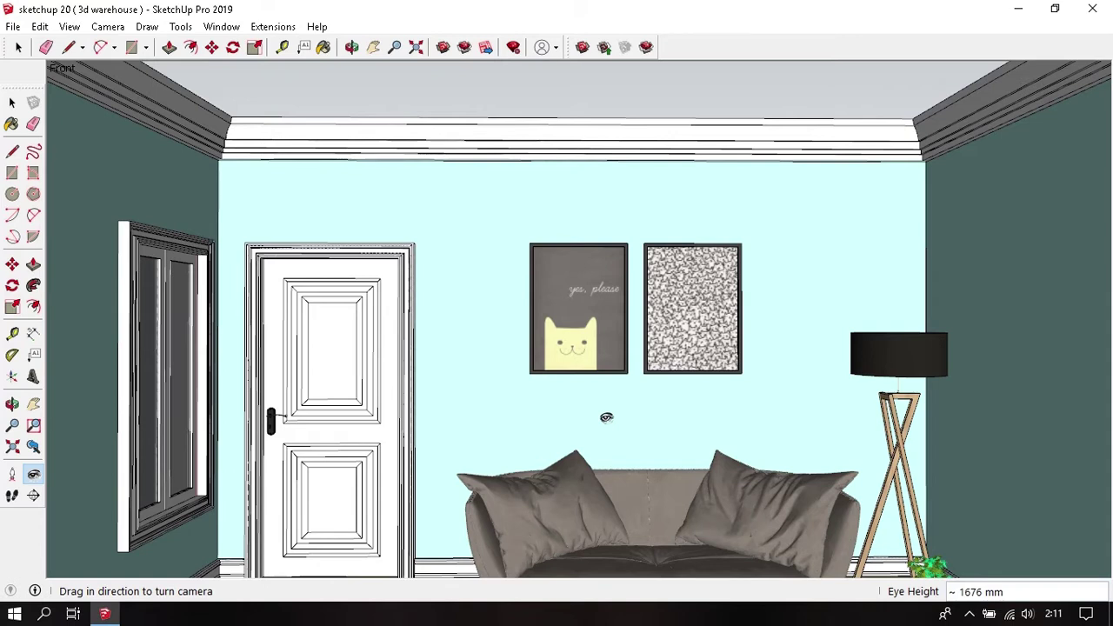
- Lower the eye height to 1450, then 1250 mm, and walk backward to reveal the coffee table
text(1250)
key(Return)
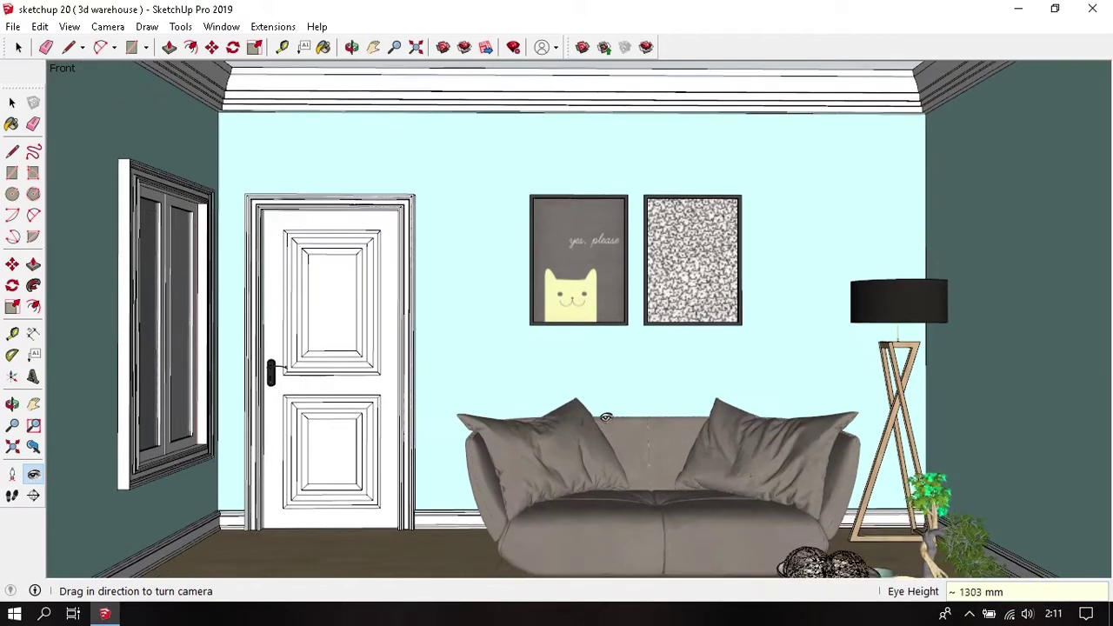
text(1450)
key(Return)
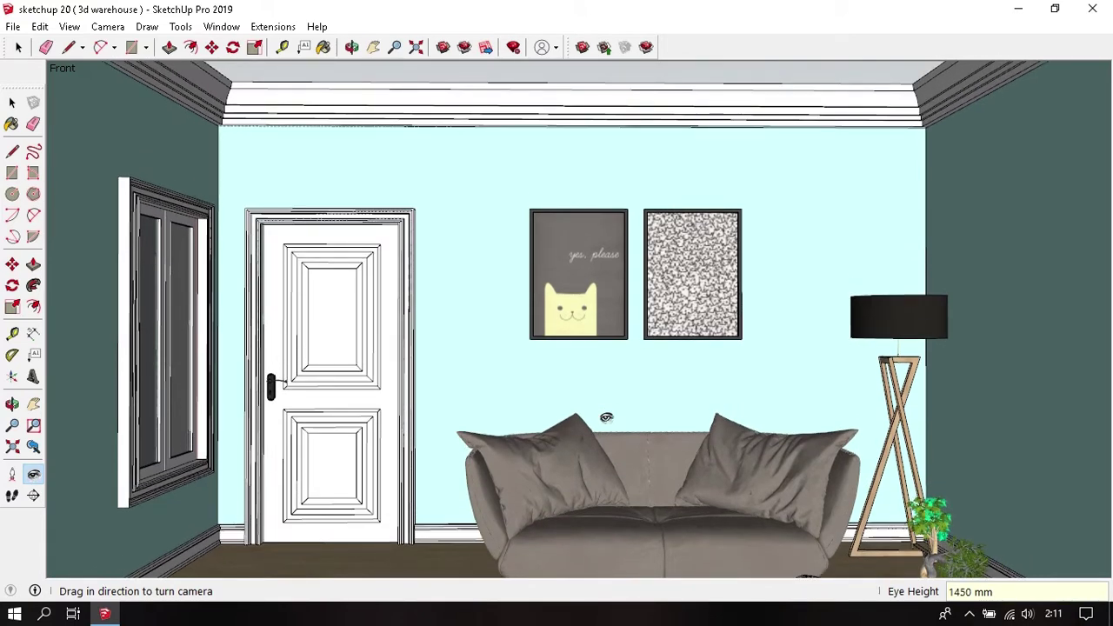
text(1250)
key(Return)
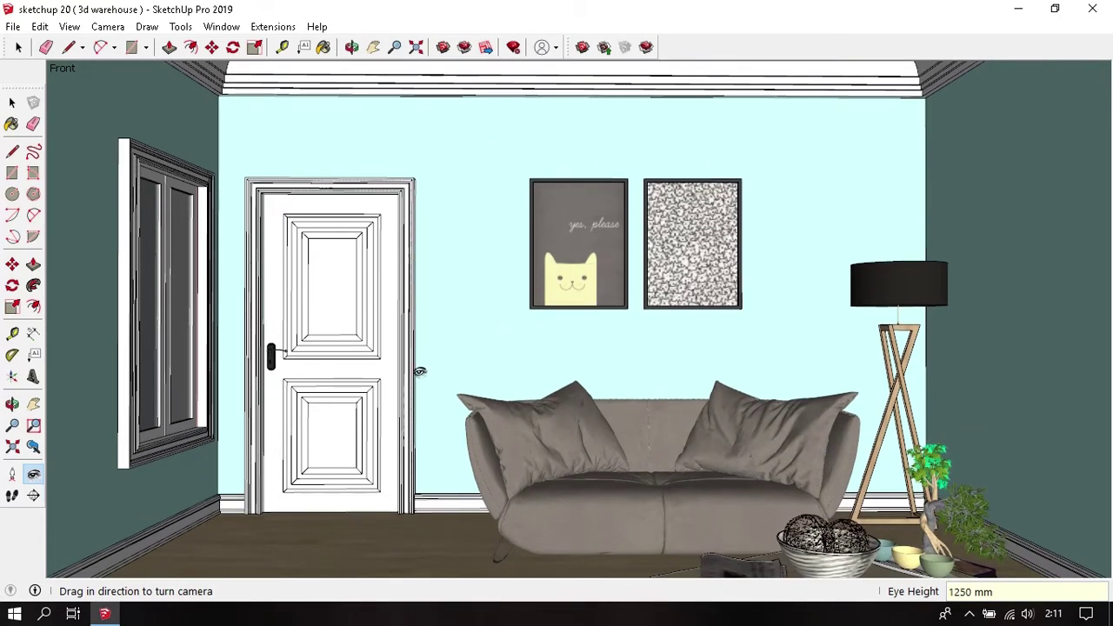
click(11, 495)
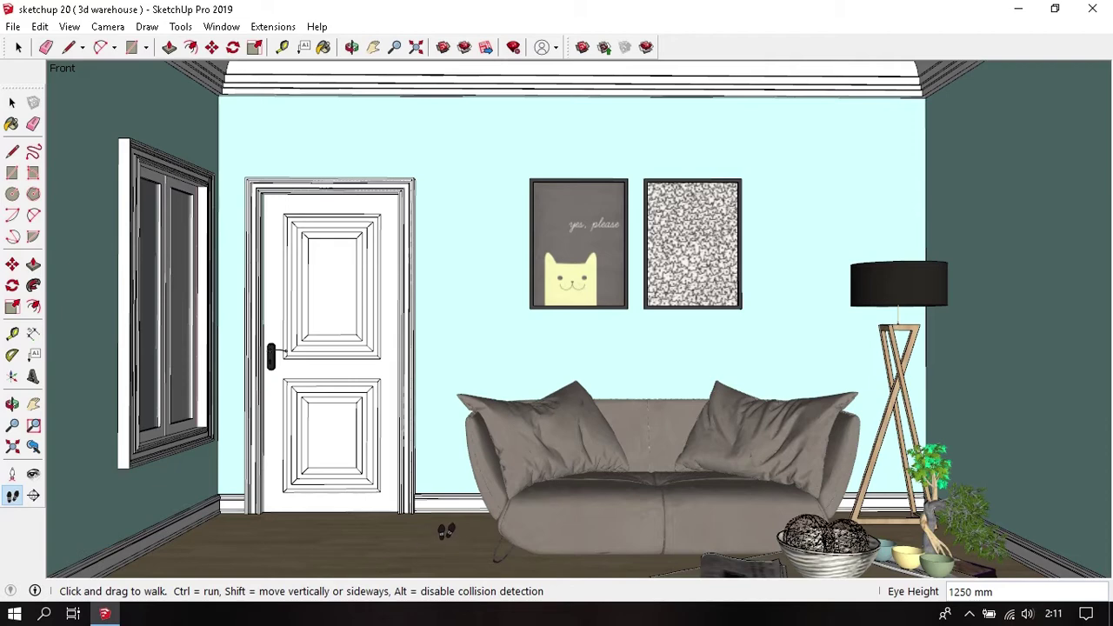
drag(445, 531, 443, 557)
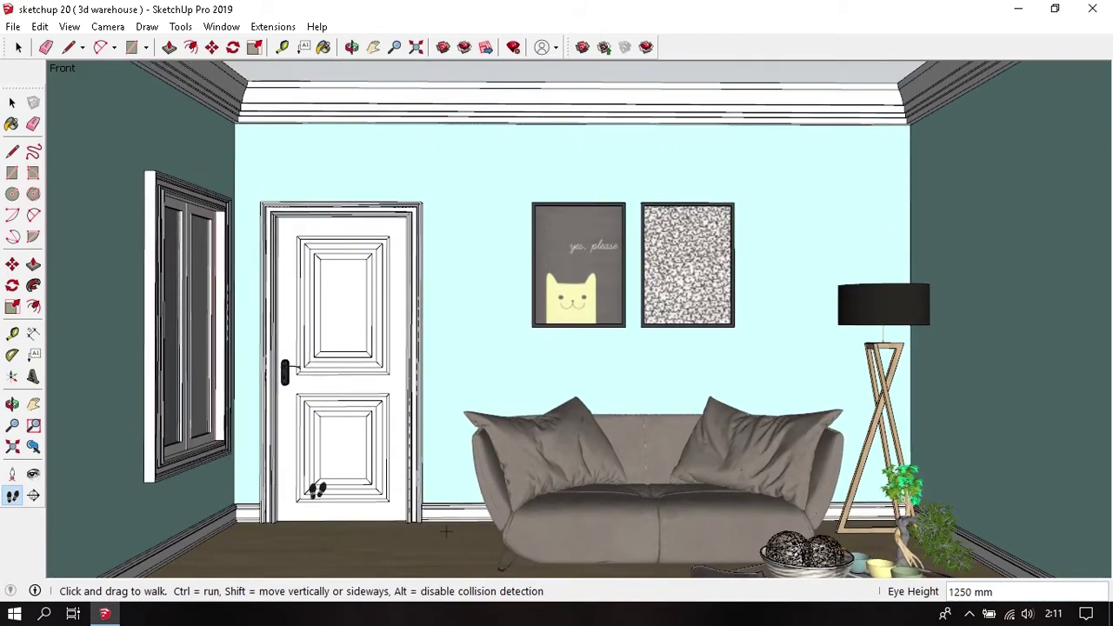
- Switch to Look Around and re-enter a 1250 mm eye height
key(space)
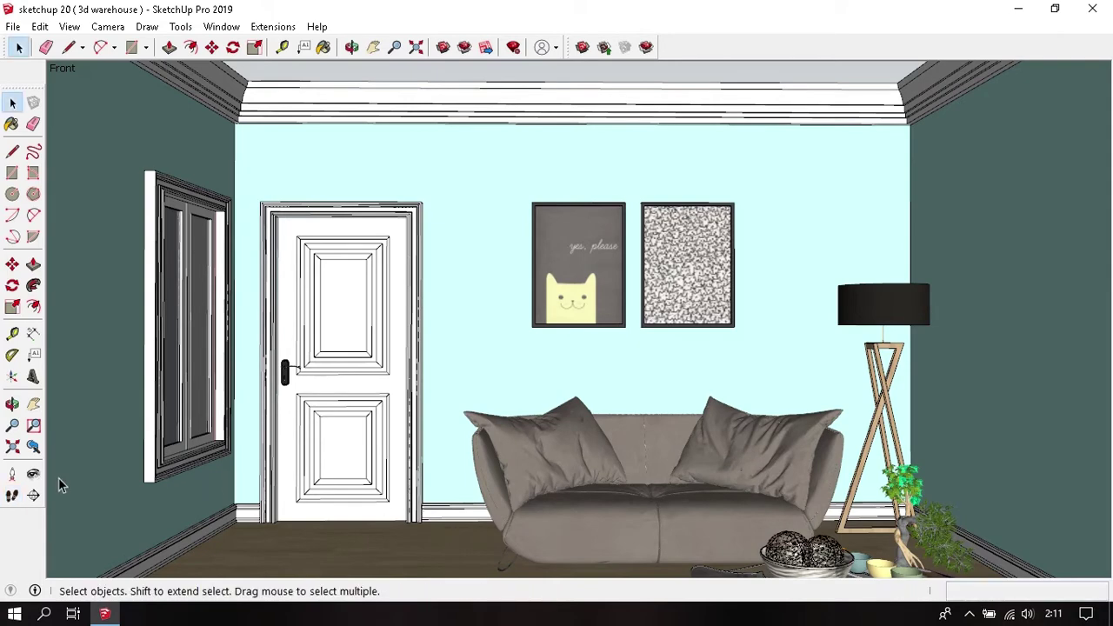
click(33, 474)
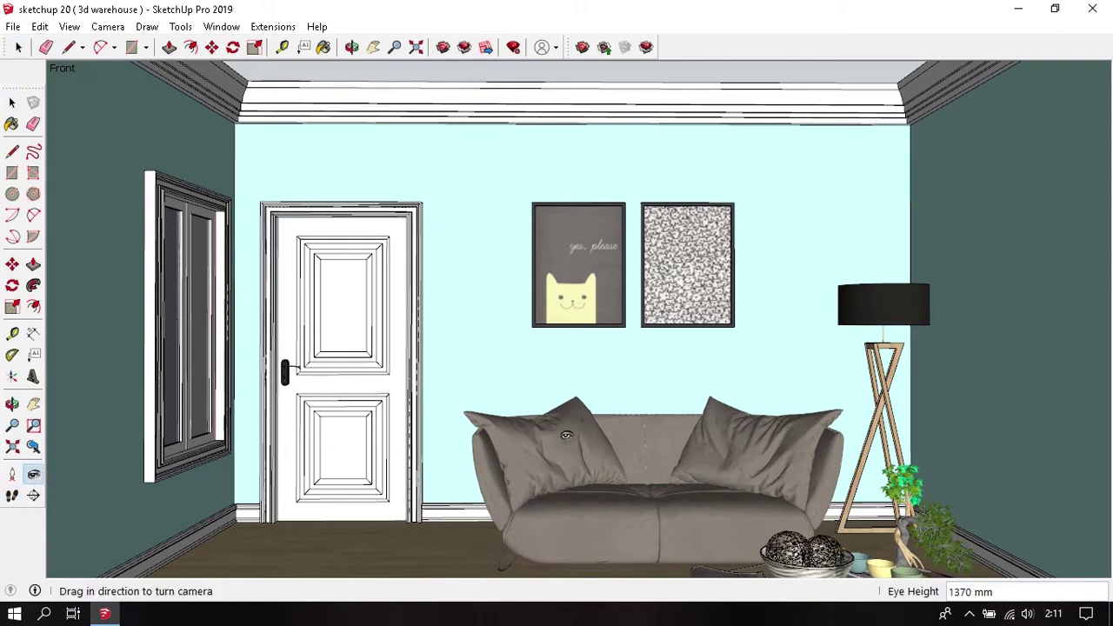
text(1250)
key(Return)
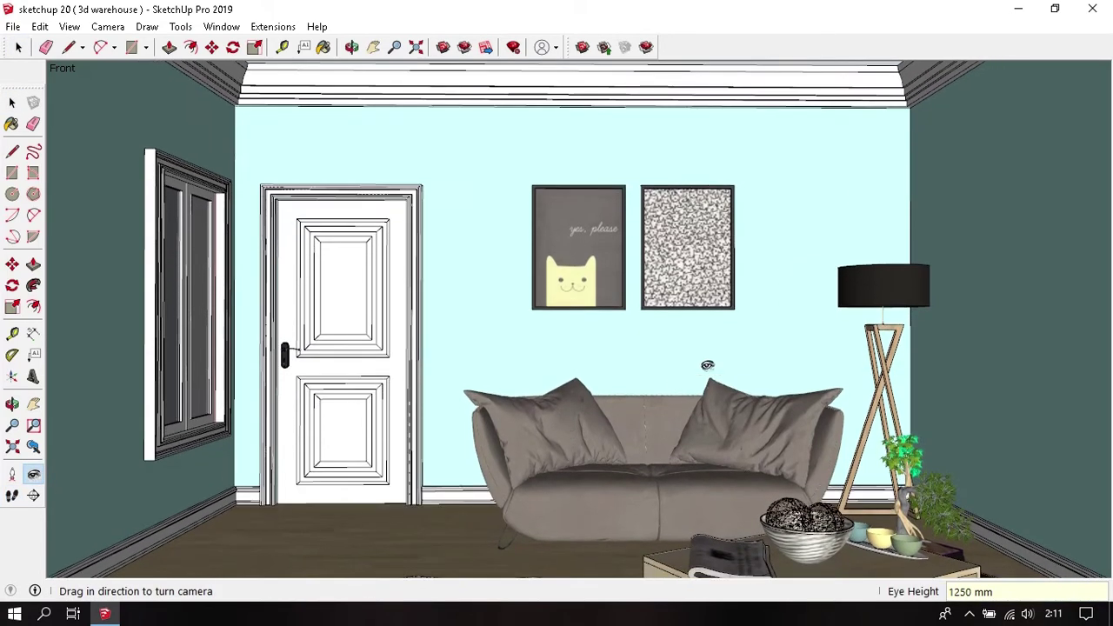
click(108, 26)
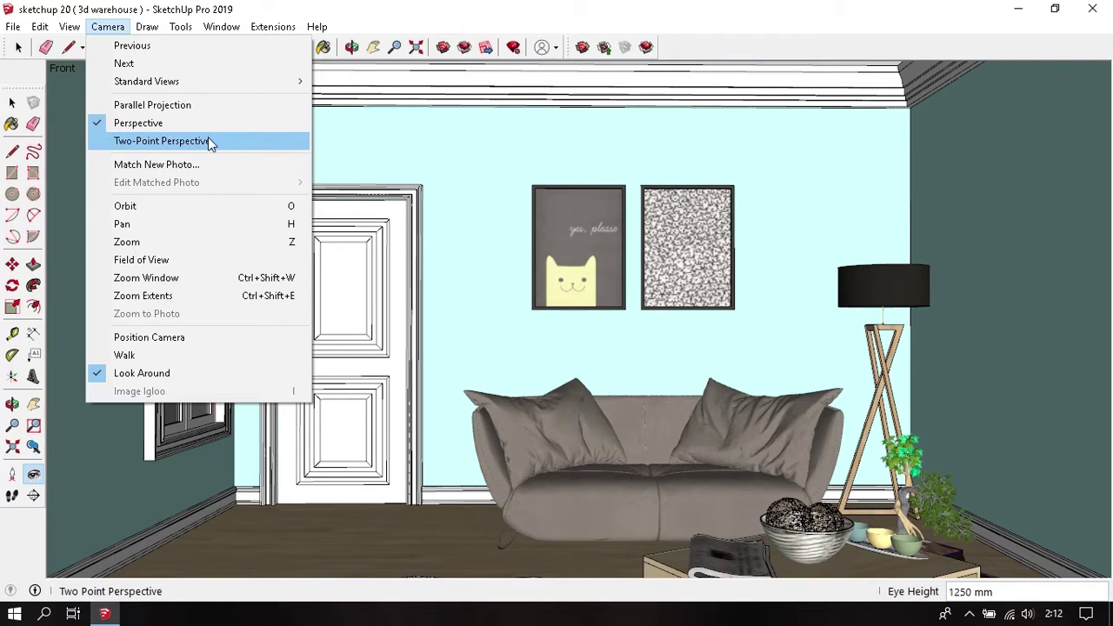
- Apply Two-Point Perspective, then Parallel Projection, and orbit and zoom out over the whole room
click(213, 141)
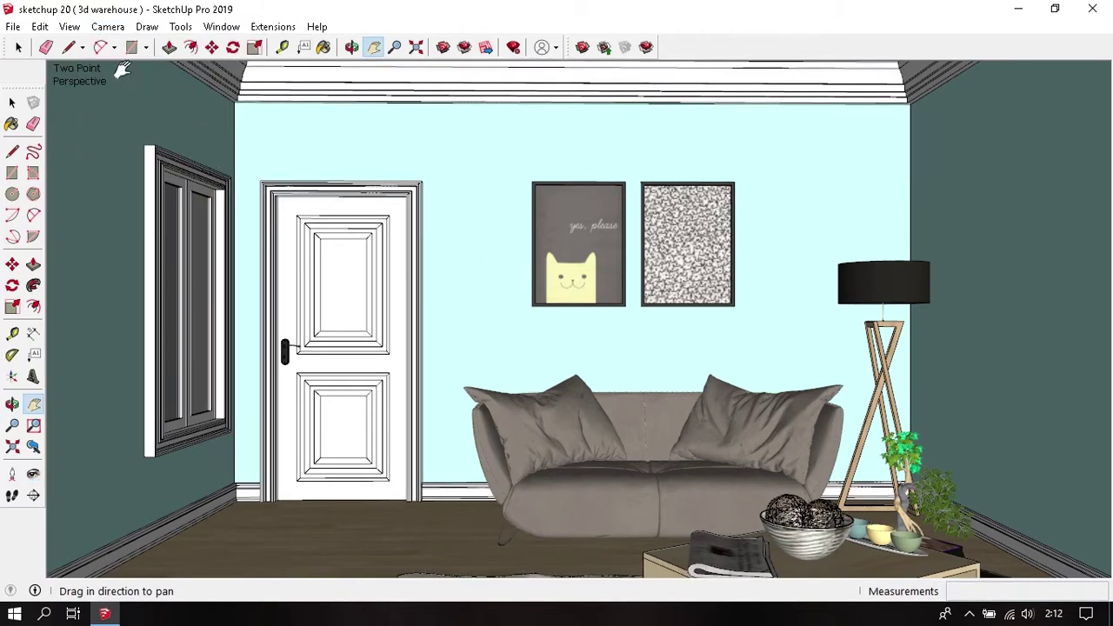
click(108, 26)
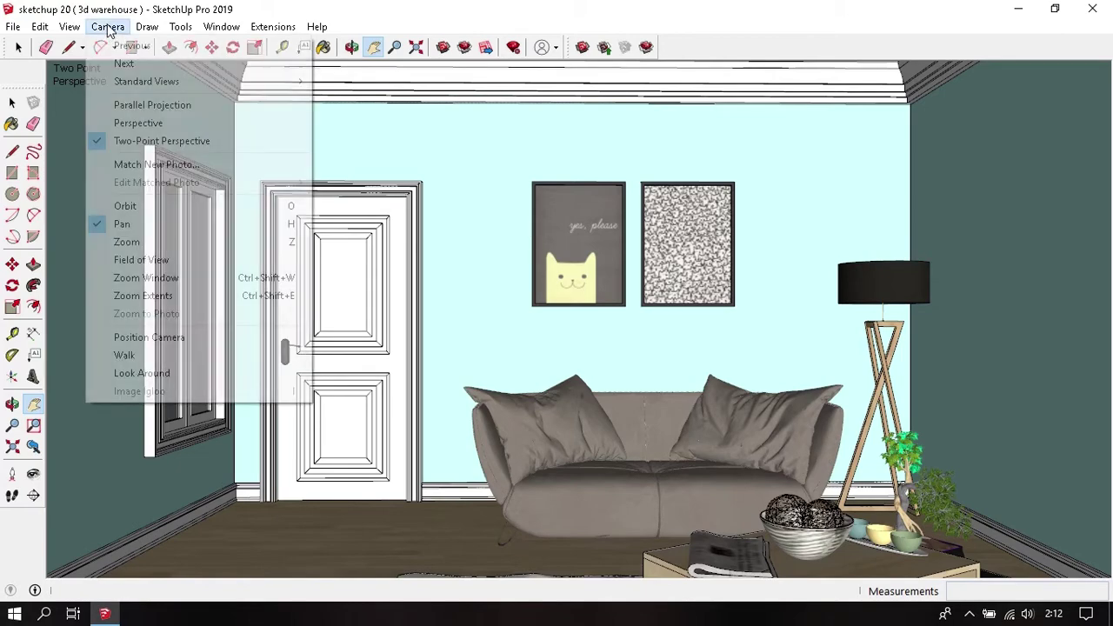
click(174, 104)
middle_drag(459, 214, 442, 405)
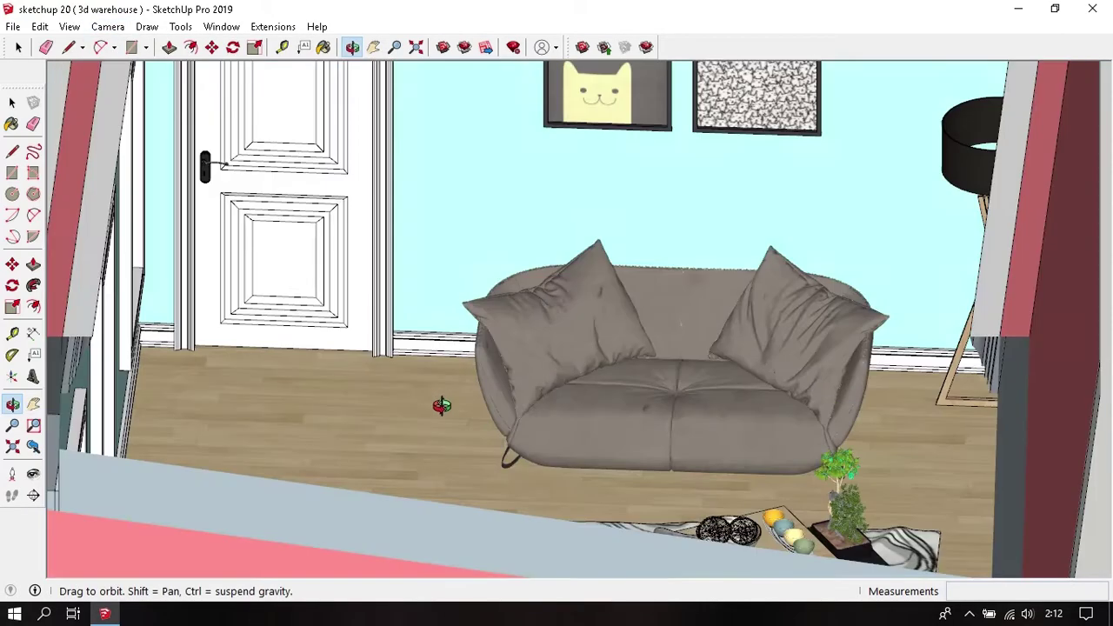
scroll(434, 374, down, 3)
scroll(435, 339, down, 3)
scroll(439, 278, down, 2)
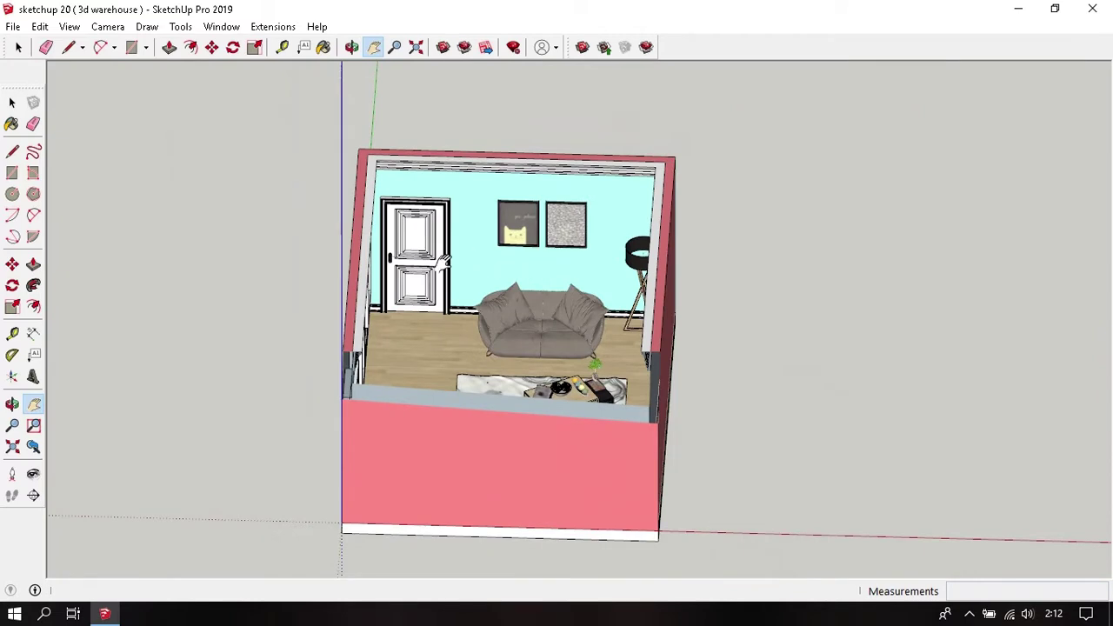
click(77, 27)
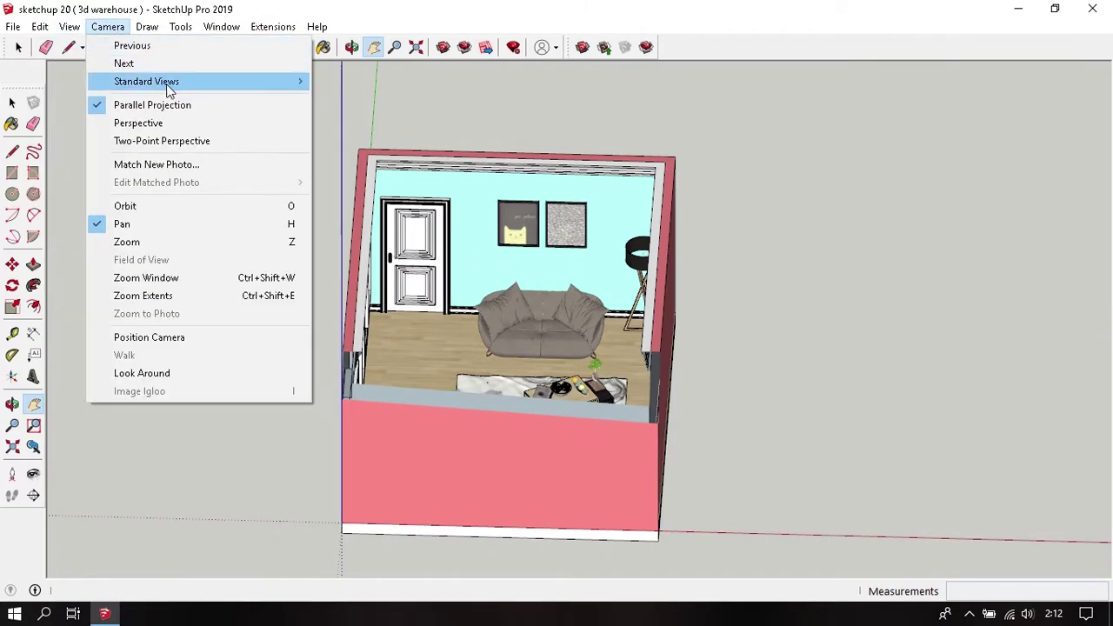
mouse_move(146, 81)
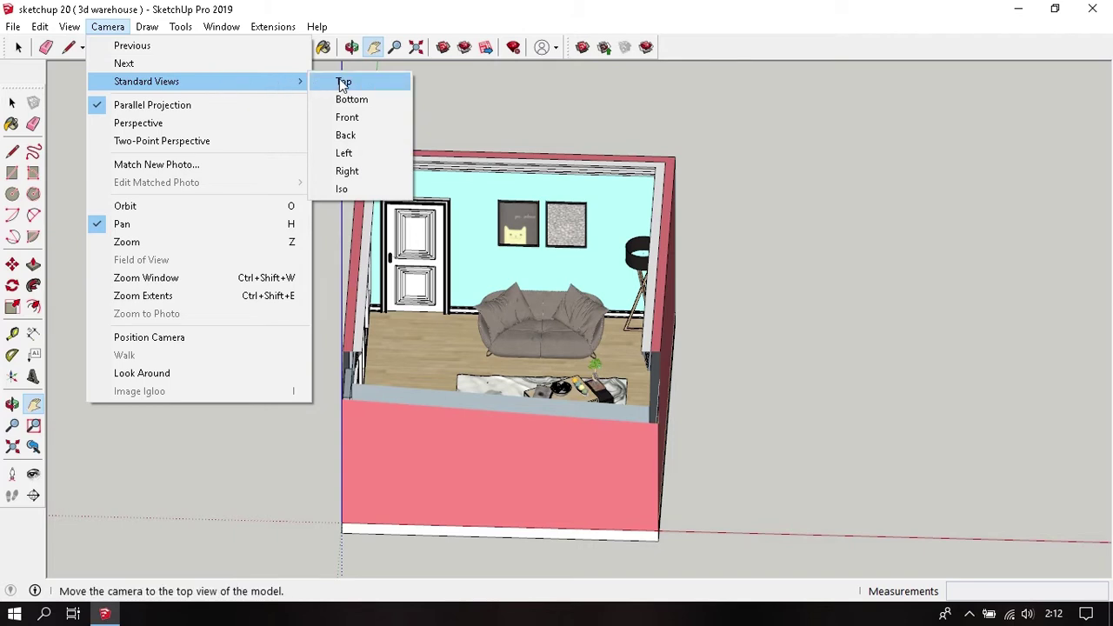
- Check the Top, Front and Left standard views of the room
click(343, 83)
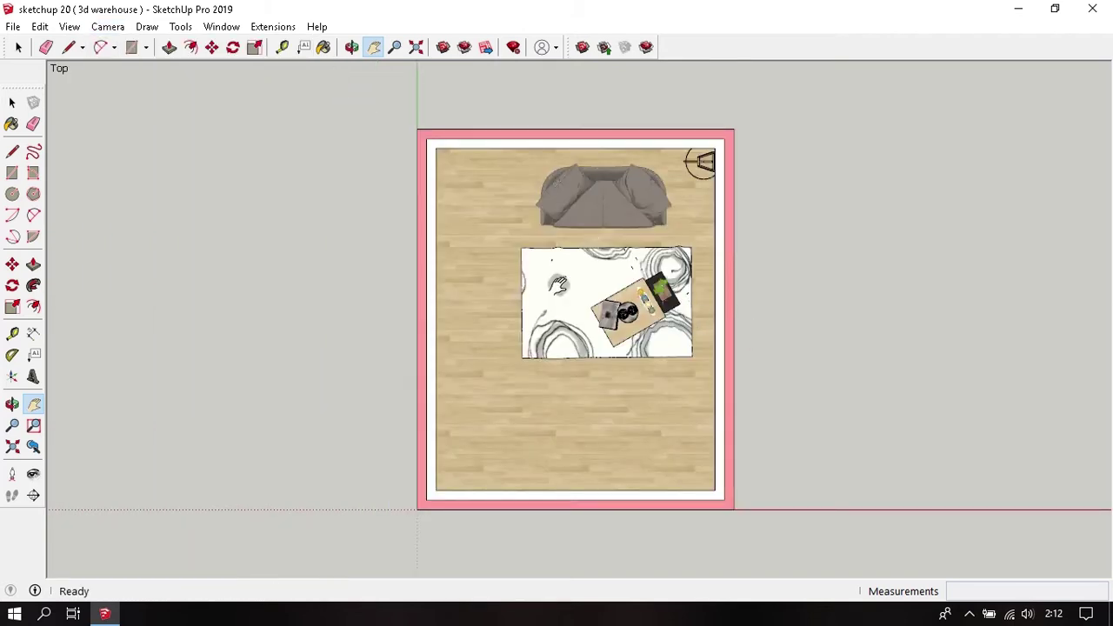
click(108, 28)
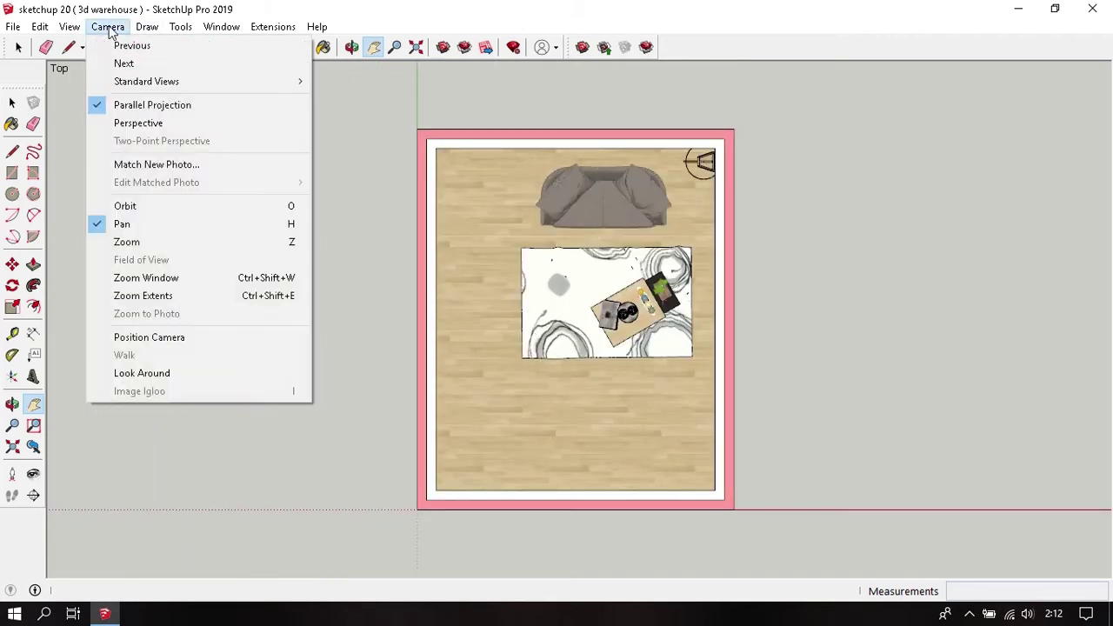
mouse_move(146, 81)
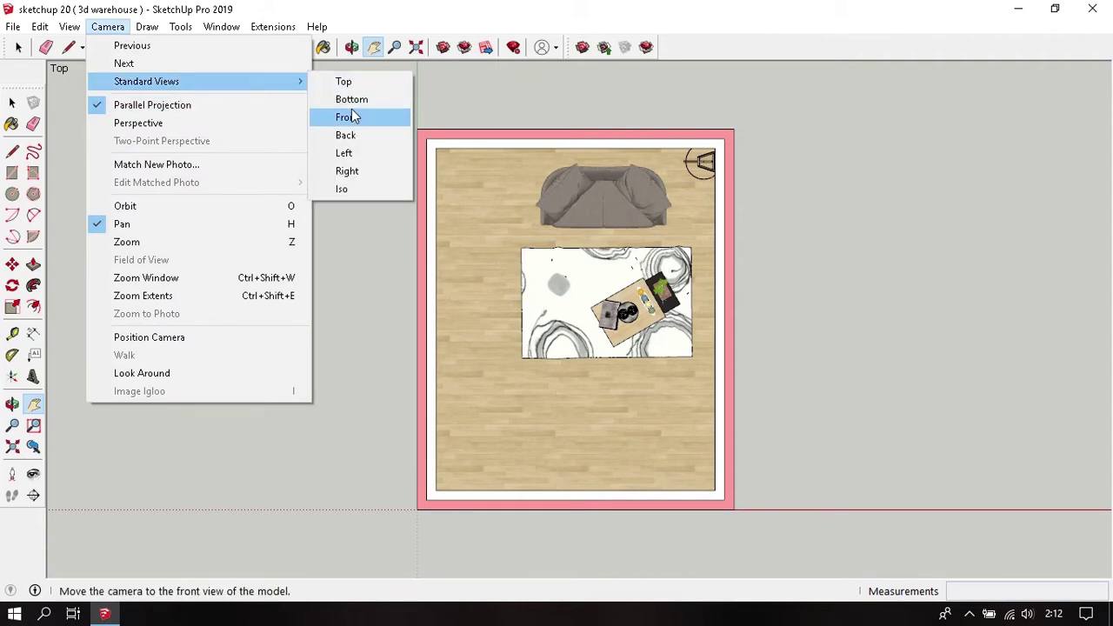
click(352, 117)
click(110, 27)
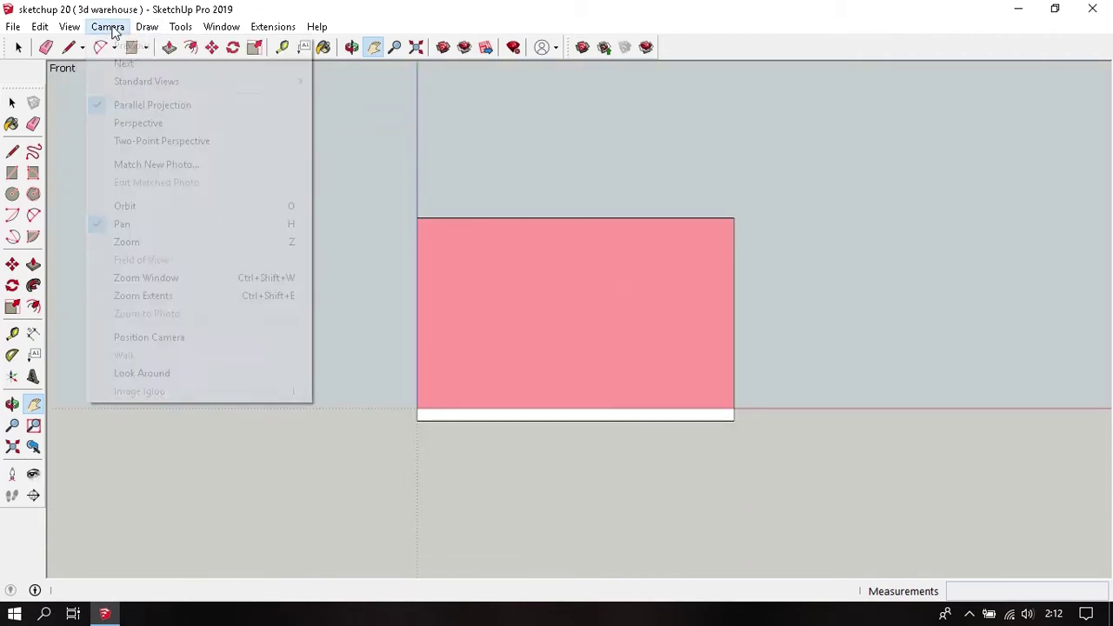
mouse_move(345, 135)
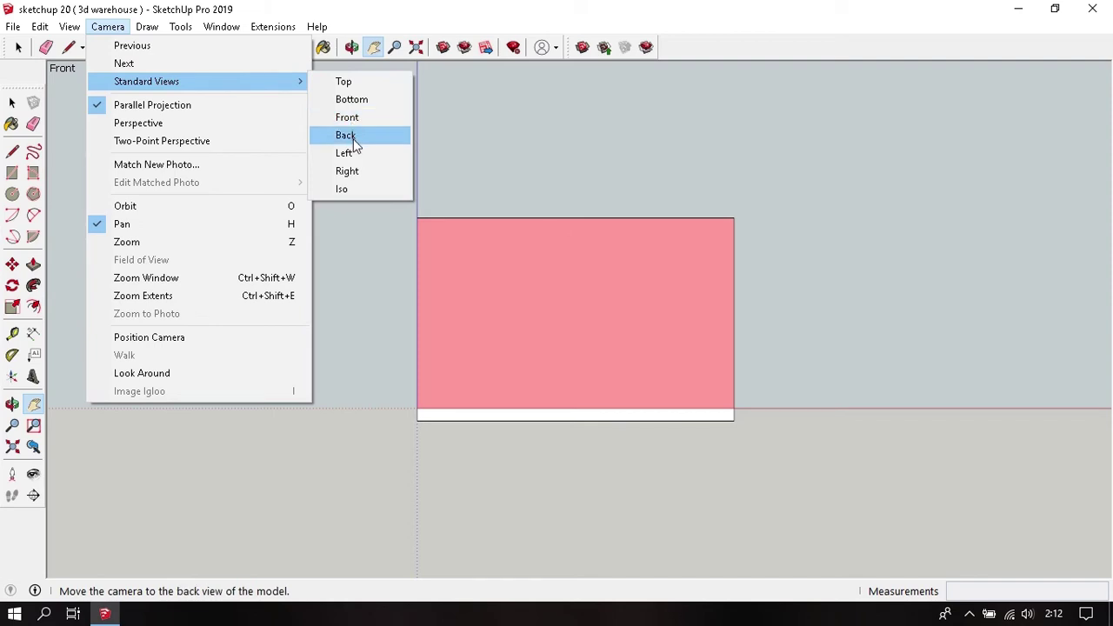
click(348, 153)
- Switch back to Perspective, orbit to a top-down view and zoom out over the room
key(space)
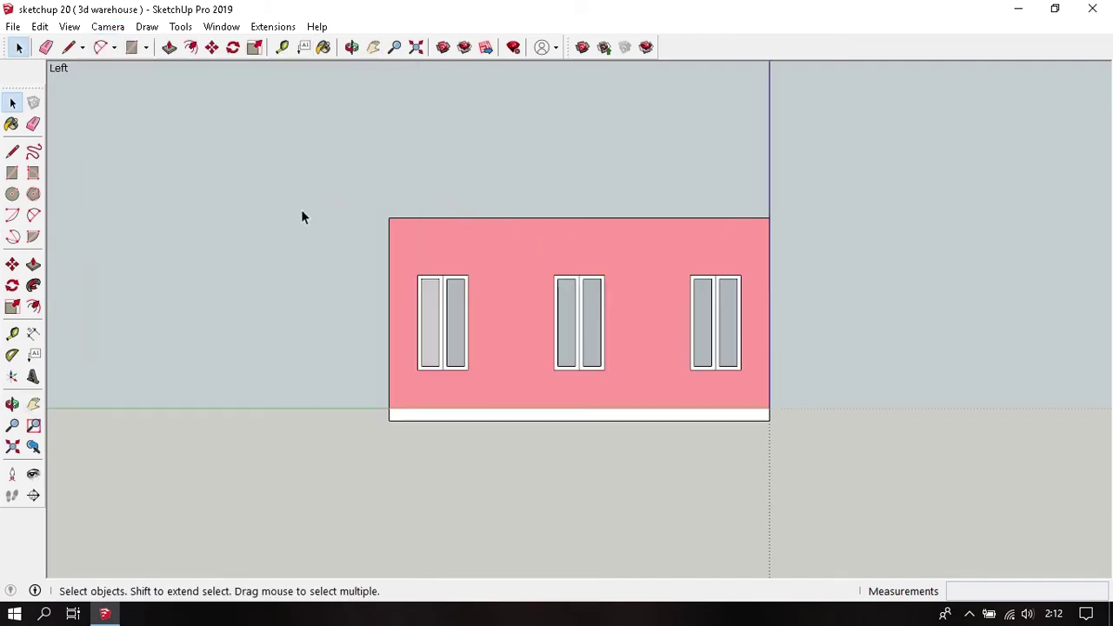
click(108, 26)
click(217, 122)
mouse_move(407, 299)
middle_down()
mouse_move(459, 342)
mouse_move(469, 454)
mouse_move(539, 422)
mouse_move(373, 430)
mouse_move(533, 369)
mouse_move(653, 413)
mouse_move(712, 384)
mouse_move(417, 397)
mouse_move(524, 381)
middle_up()
scroll(455, 336, down, 3)
scroll(470, 404, down, 3)
scroll(516, 334, down, 2)
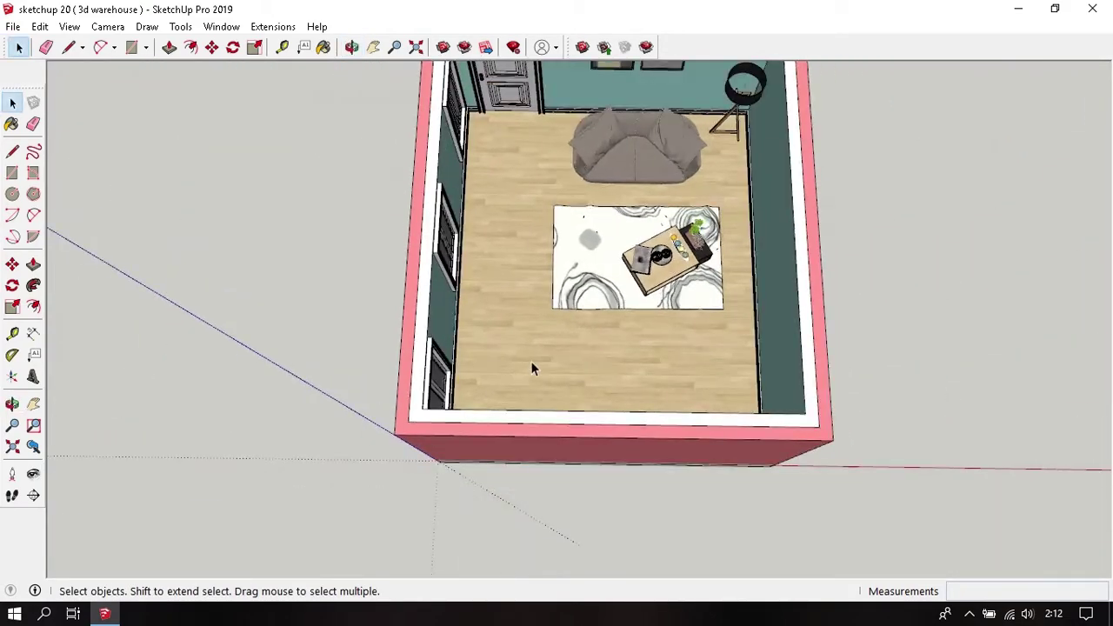
scroll(532, 369, down, 3)
scroll(653, 413, up, 3)
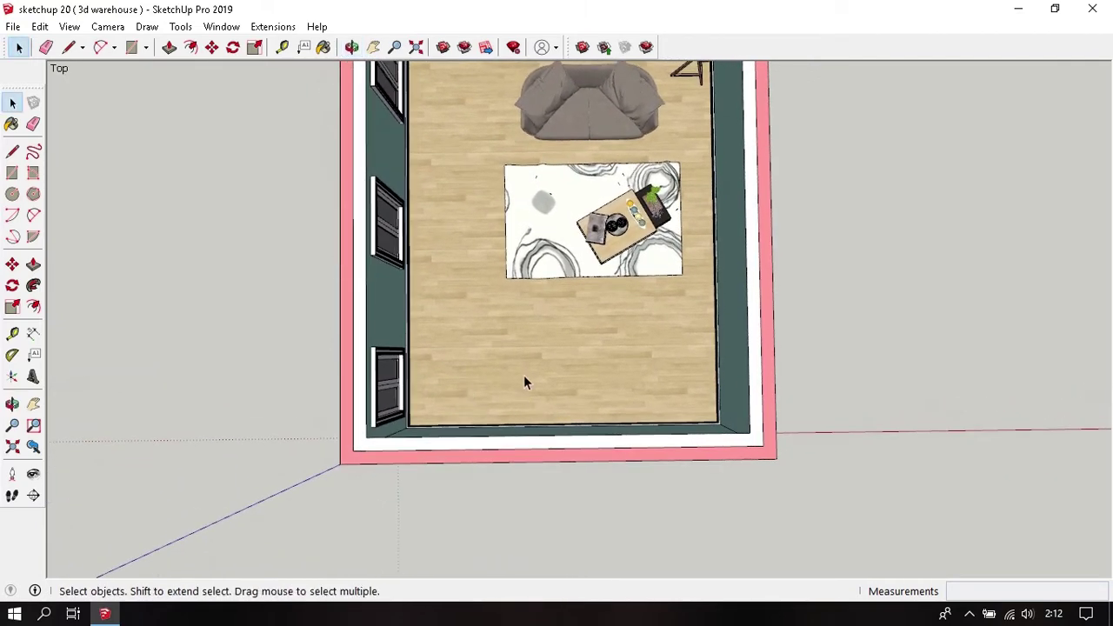
scroll(591, 333, down, 2)
scroll(589, 339, down, 2)
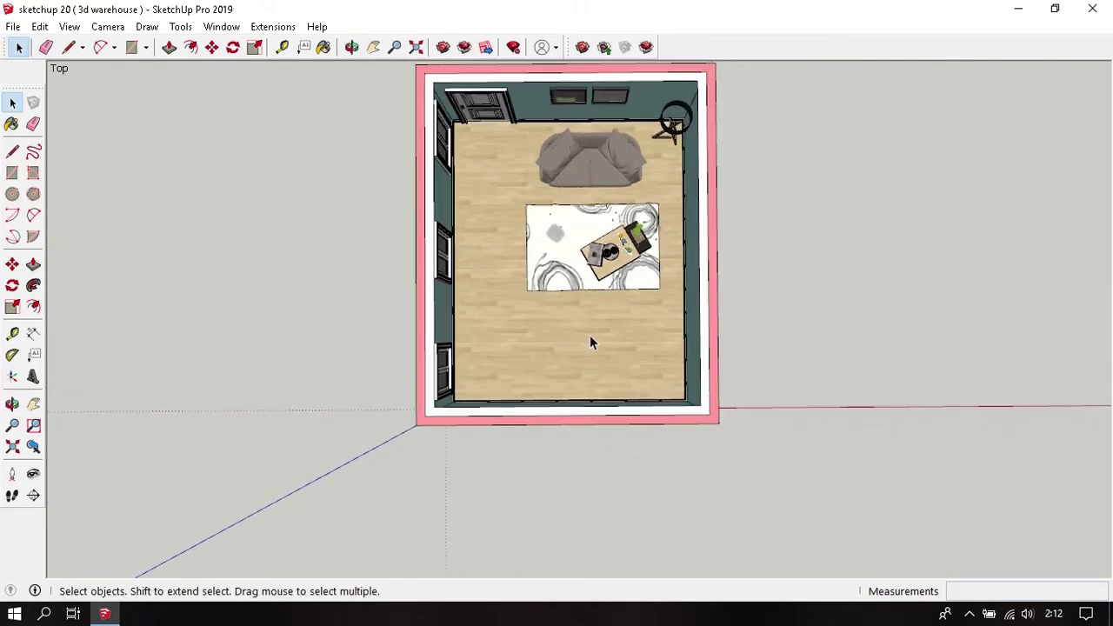
- Position the camera on the floor near the front wall in Two-Point Perspective
click(12, 474)
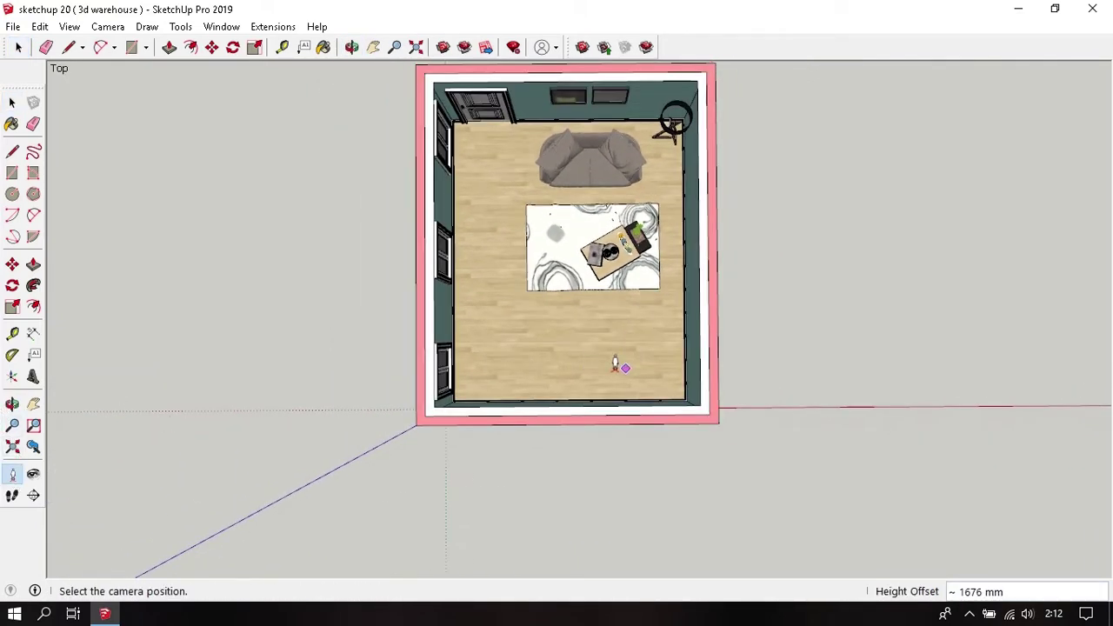
click(571, 385)
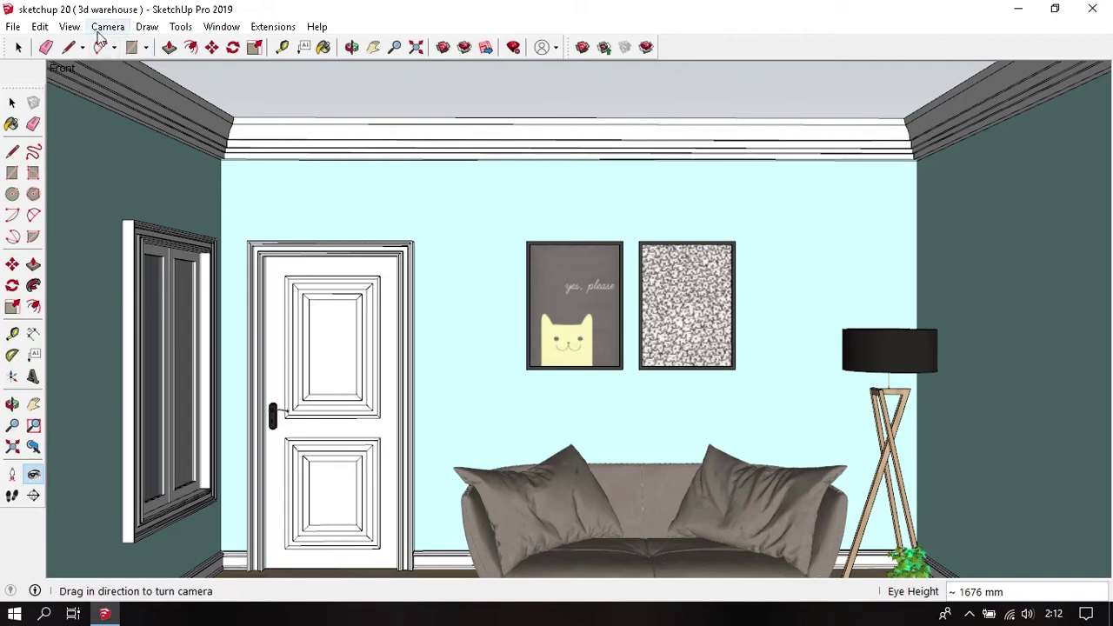
click(104, 27)
click(174, 140)
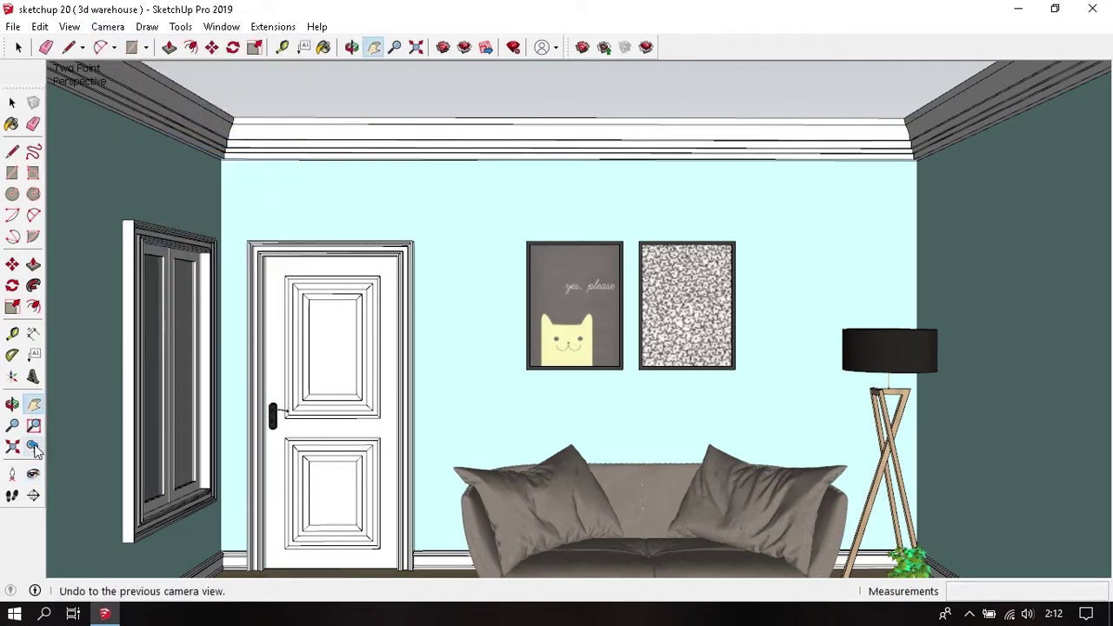
- Tilt the camera down to show the floor and walk slightly toward the sofa wall
click(33, 474)
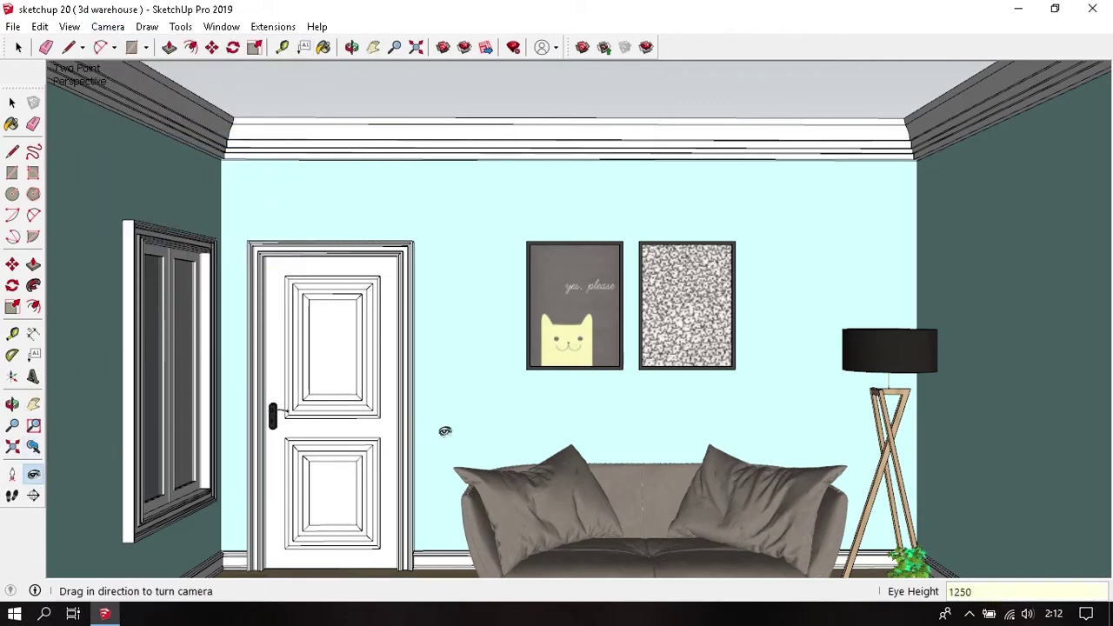
drag(445, 431, 442, 487)
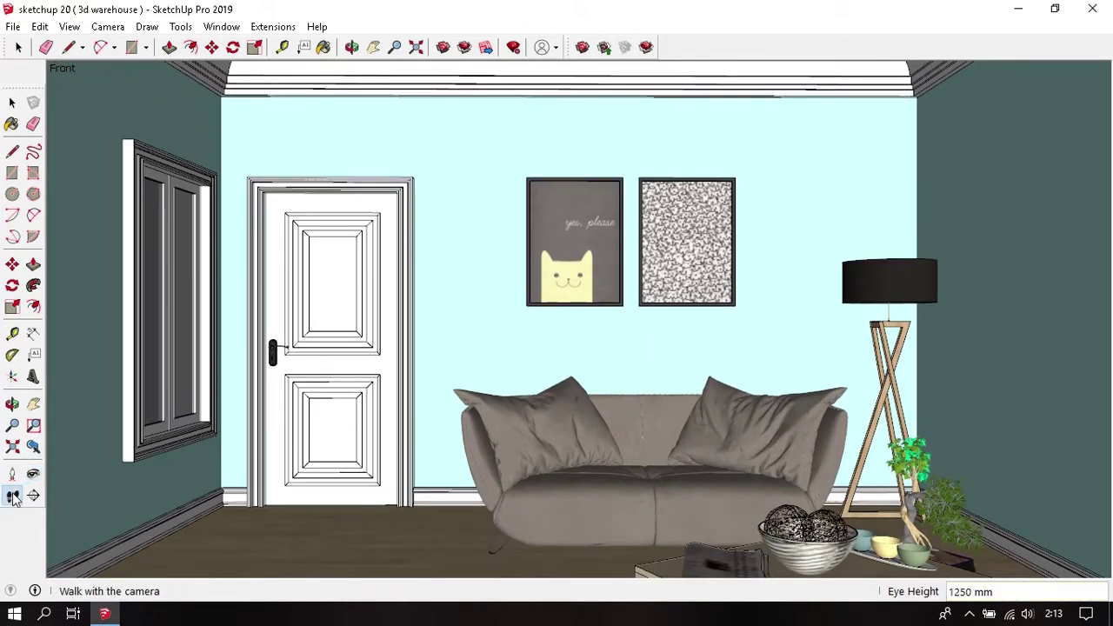
click(12, 496)
drag(408, 522, 402, 552)
click(18, 47)
- Reapply Two-Point Perspective and set the eye height to 1250 mm with Look Around
click(107, 26)
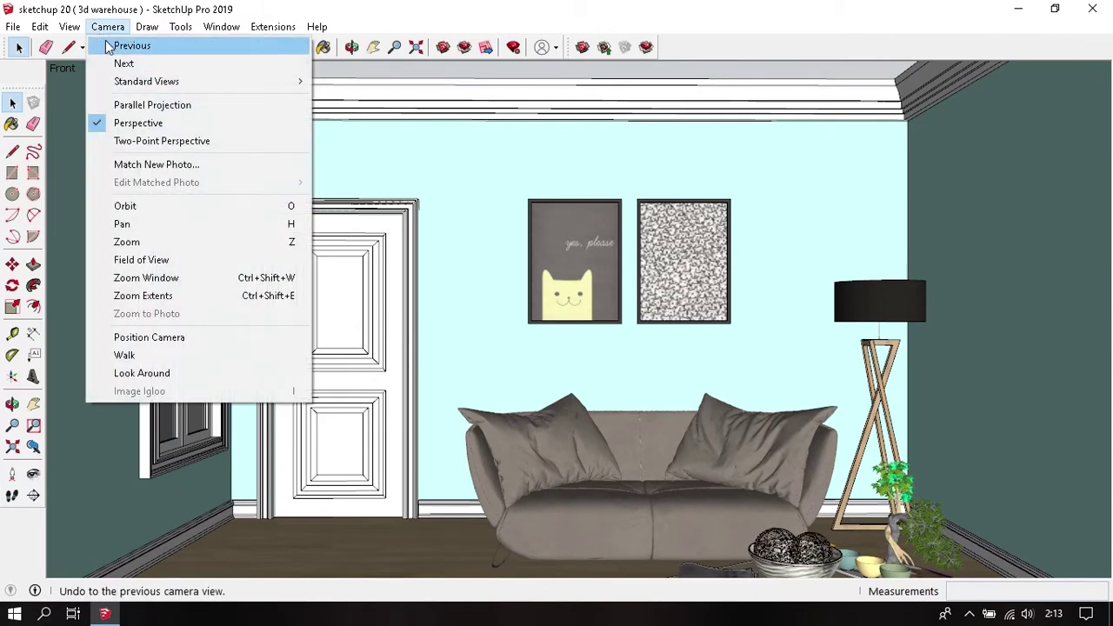
click(161, 141)
click(33, 474)
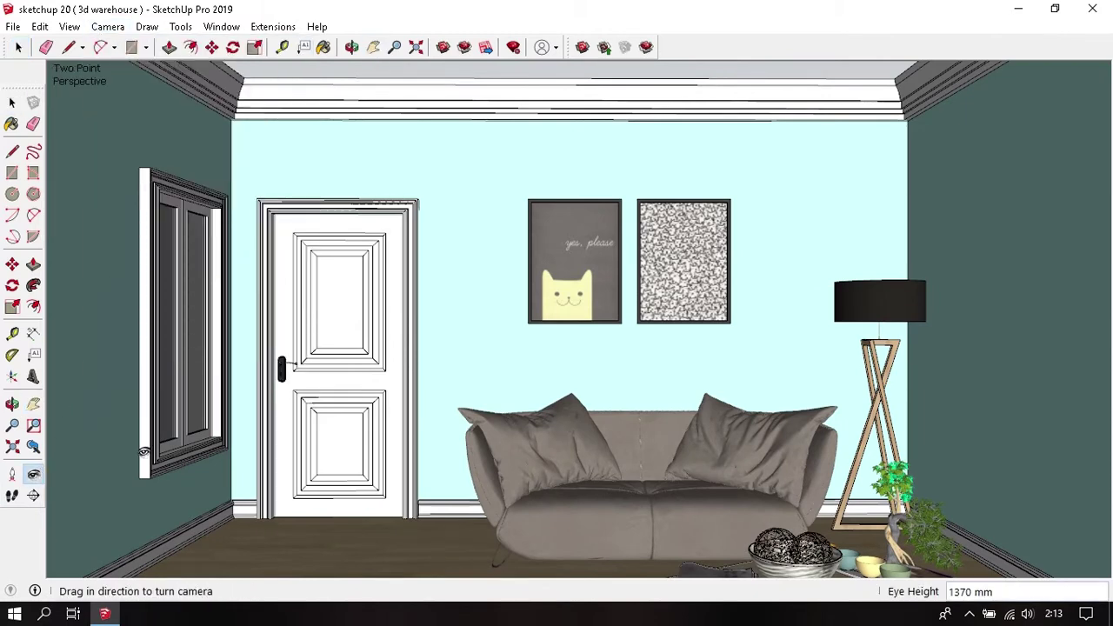
text(1250)
key(Return)
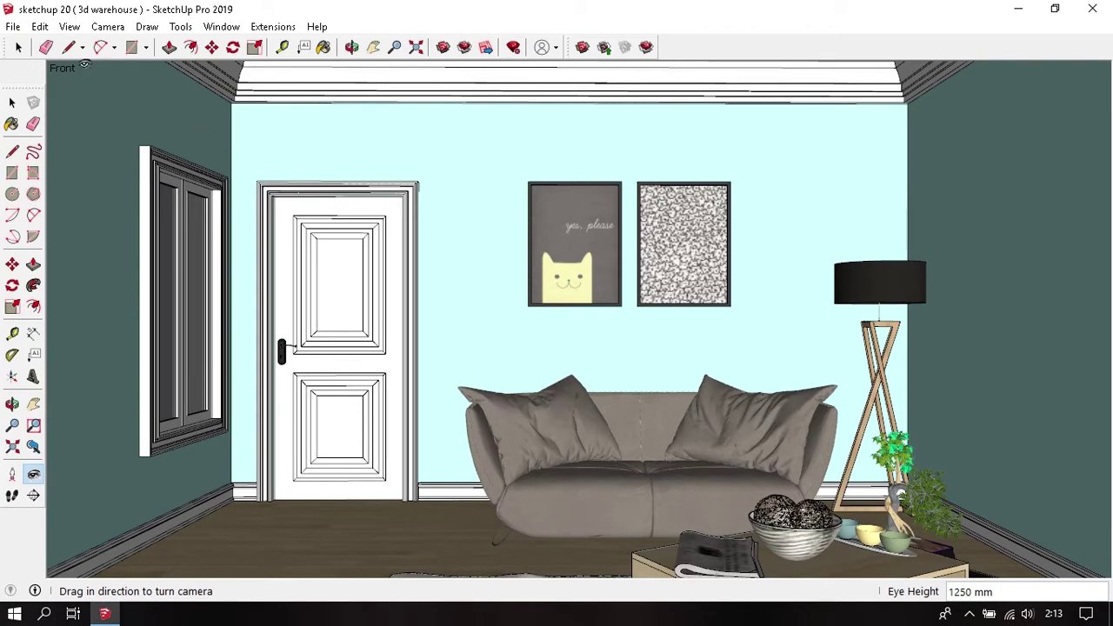
- Add the current eye-level view as Scene 1, creating it with a new style
click(69, 28)
mouse_move(105, 301)
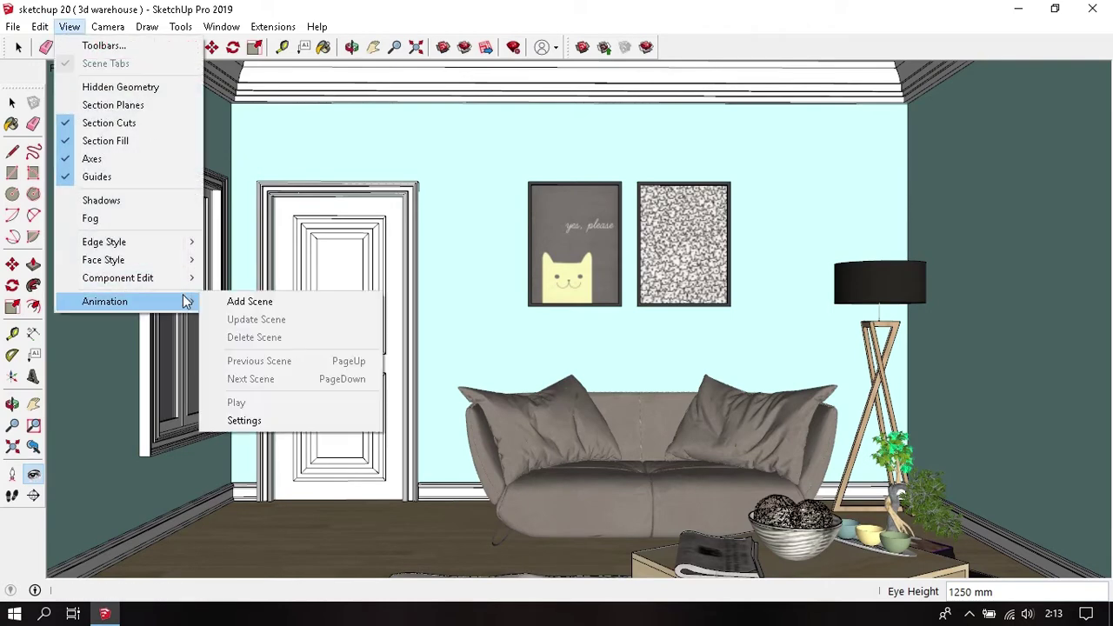
click(248, 302)
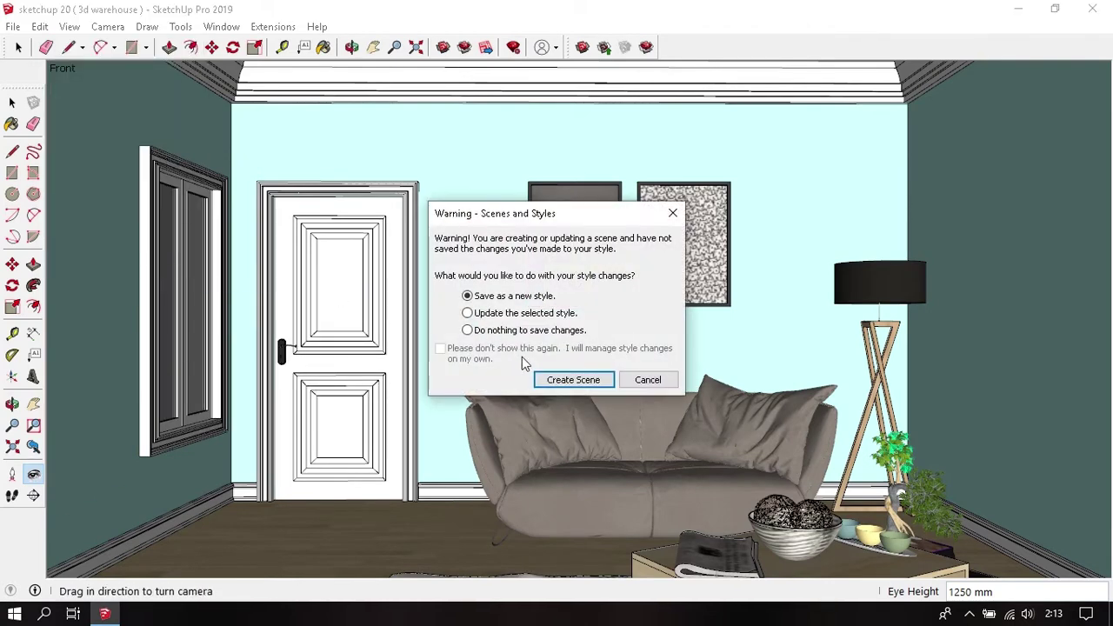
click(560, 383)
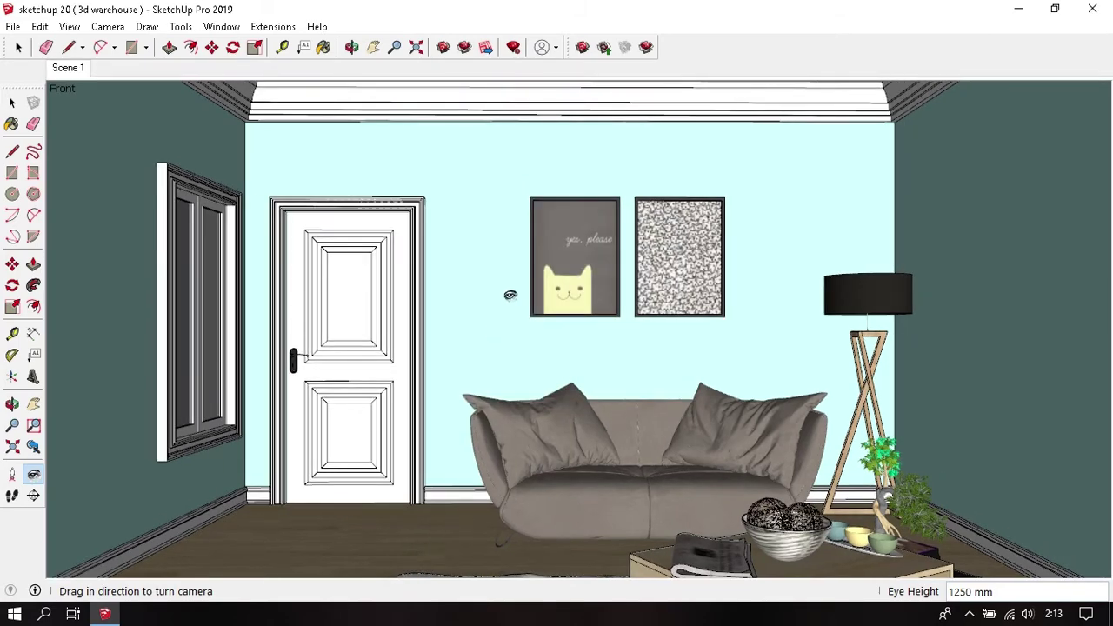
- Orbit around the room, return to the Scene 1 tab, then orbit to an overhead view
middle_drag(496, 295, 594, 426)
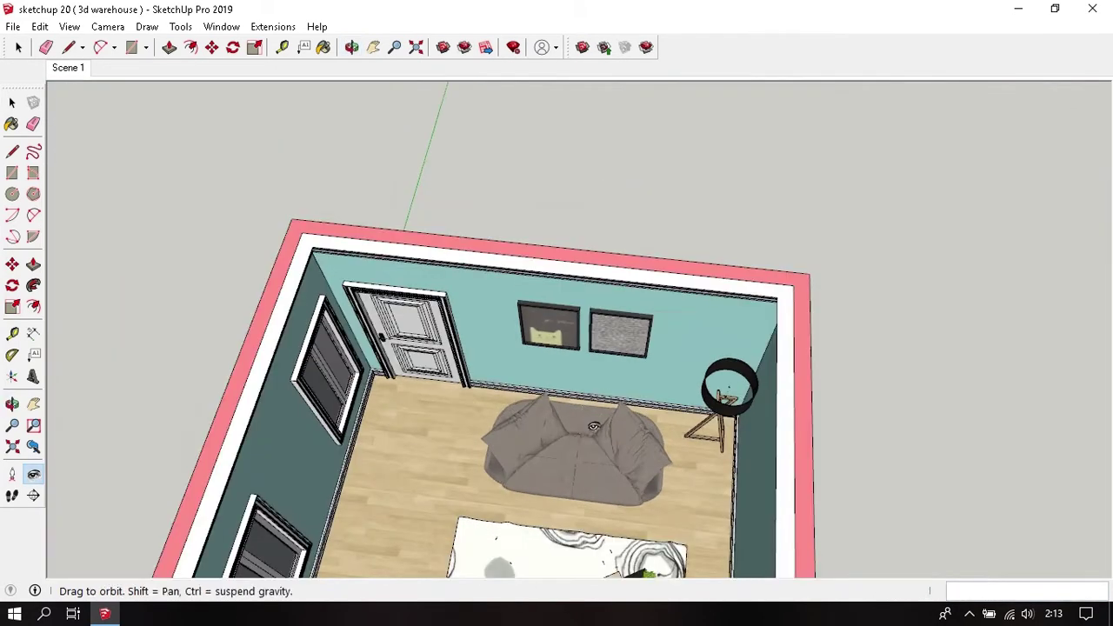
mouse_move(593, 426)
mouse_down()
mouse_move(67, 295)
mouse_move(246, 298)
mouse_move(490, 499)
mouse_move(339, 573)
mouse_up()
middle_drag(339, 574, 105, 126)
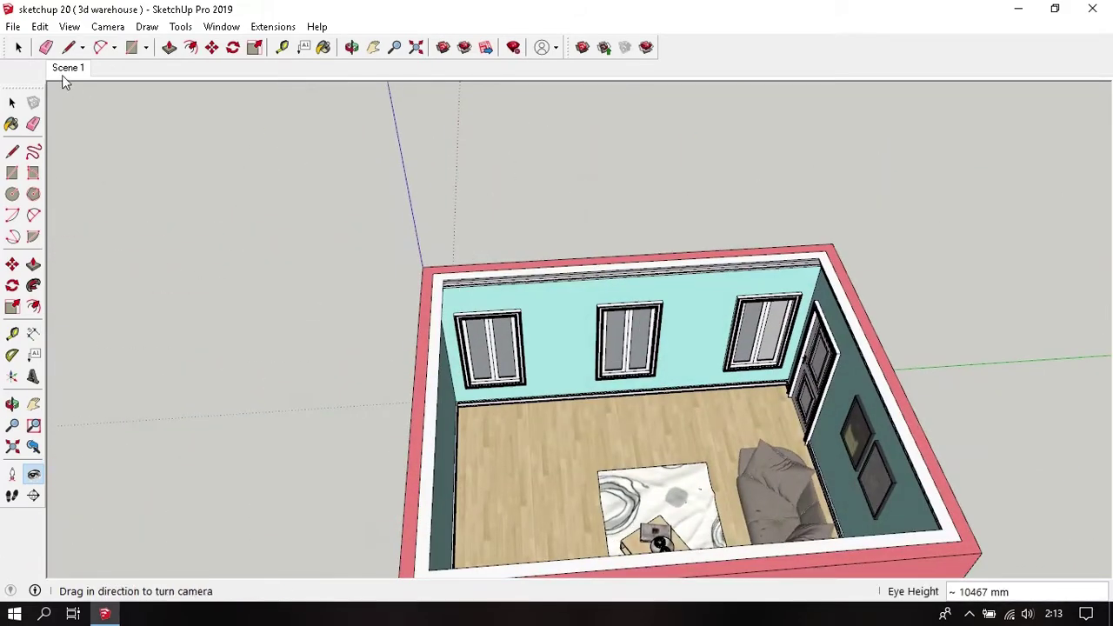
click(71, 74)
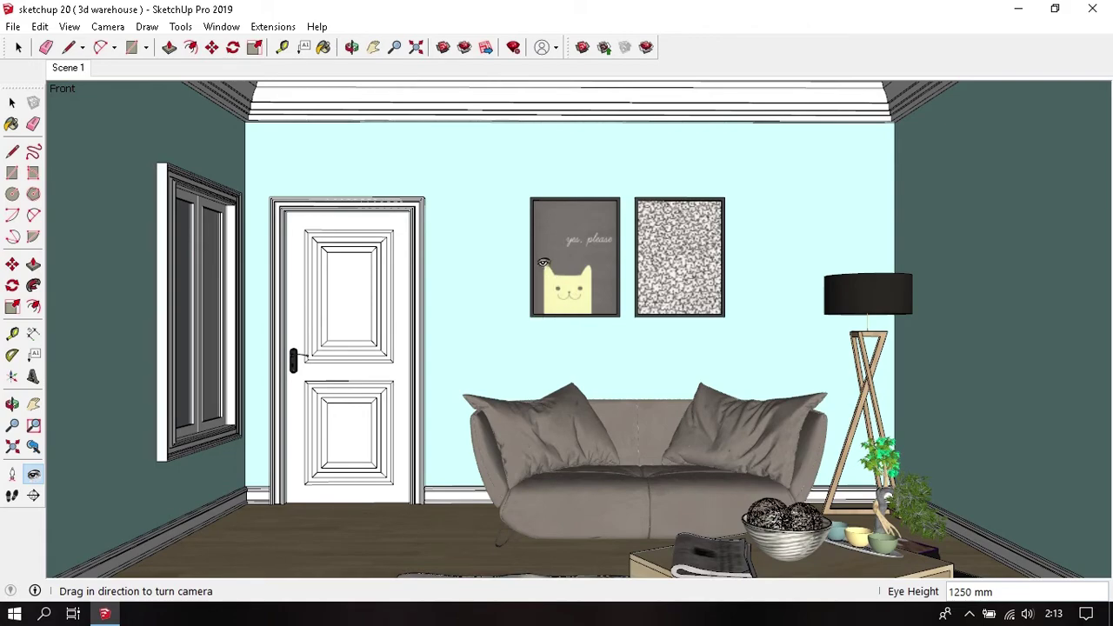
mouse_move(552, 281)
middle_down()
mouse_move(542, 464)
mouse_move(591, 258)
mouse_move(173, 501)
middle_up()
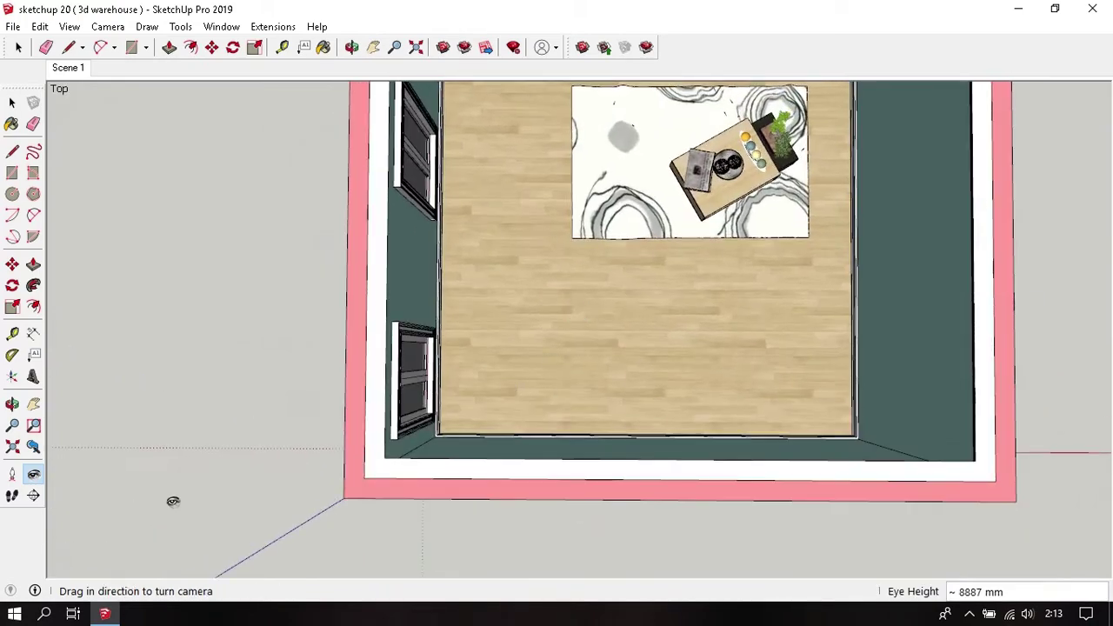
- Place the camera inside the room in two-point perspective, turned toward the door and sofa
click(12, 474)
click(453, 421)
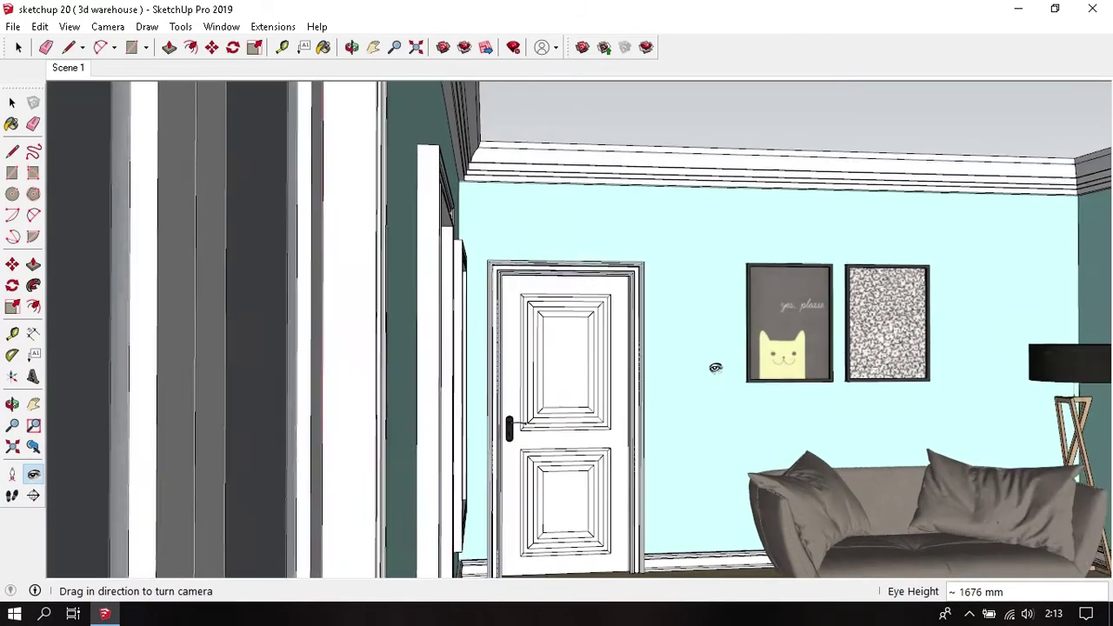
drag(715, 368, 129, 69)
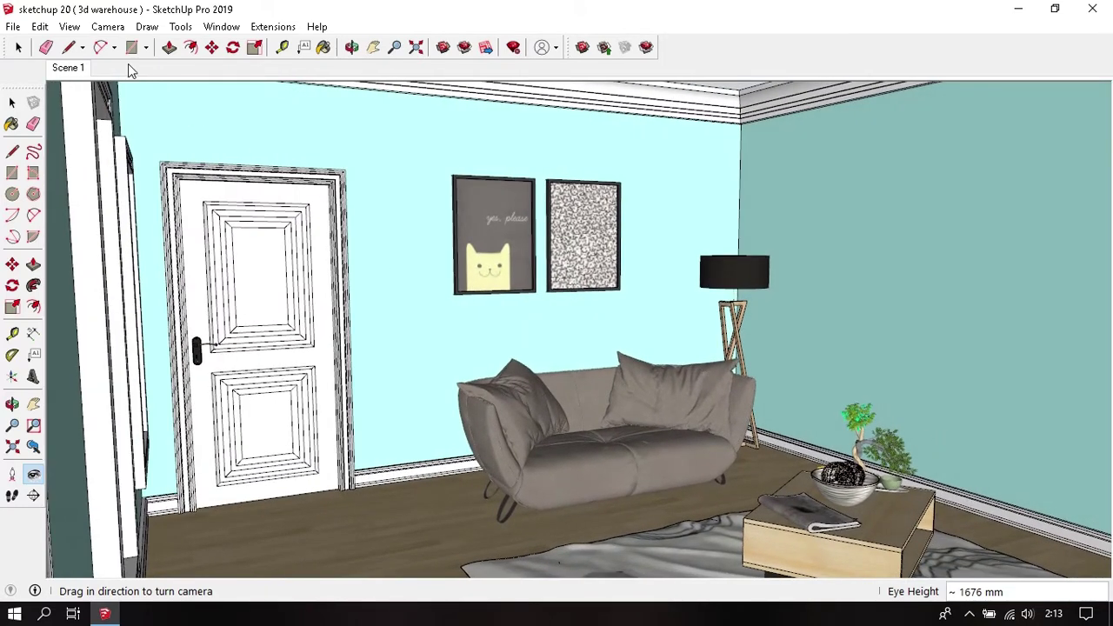
click(107, 26)
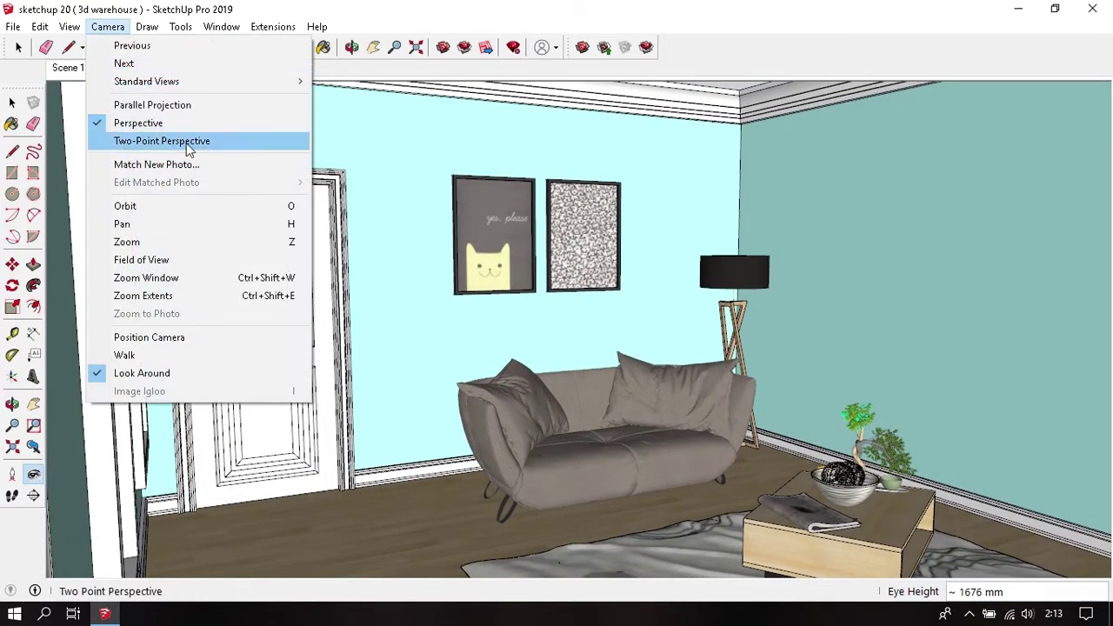
click(292, 141)
click(33, 473)
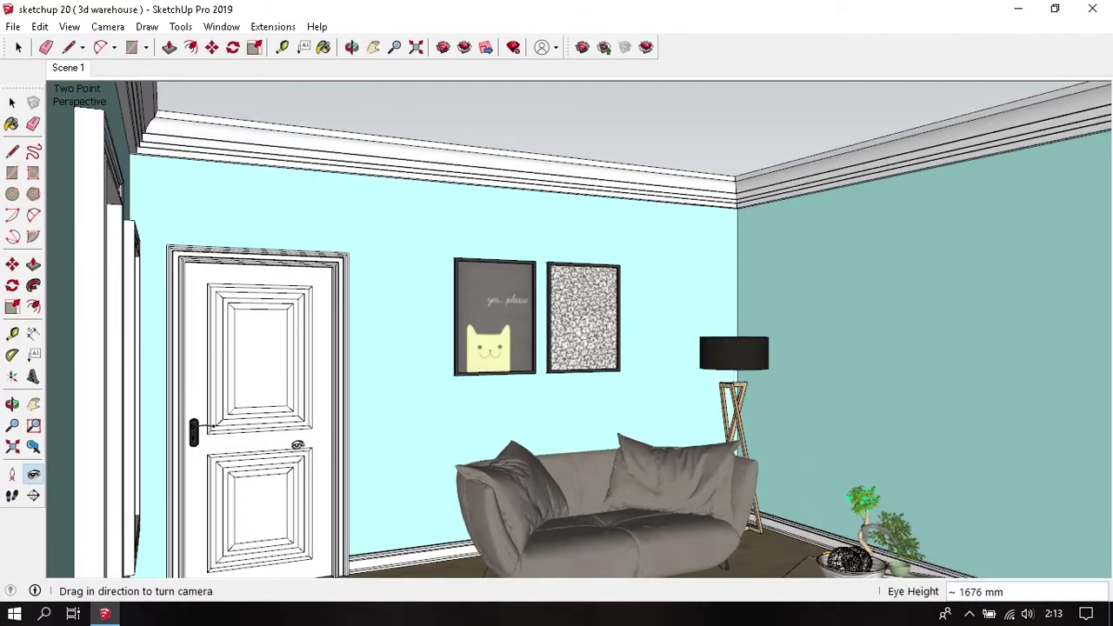
text(1250)
key(Return)
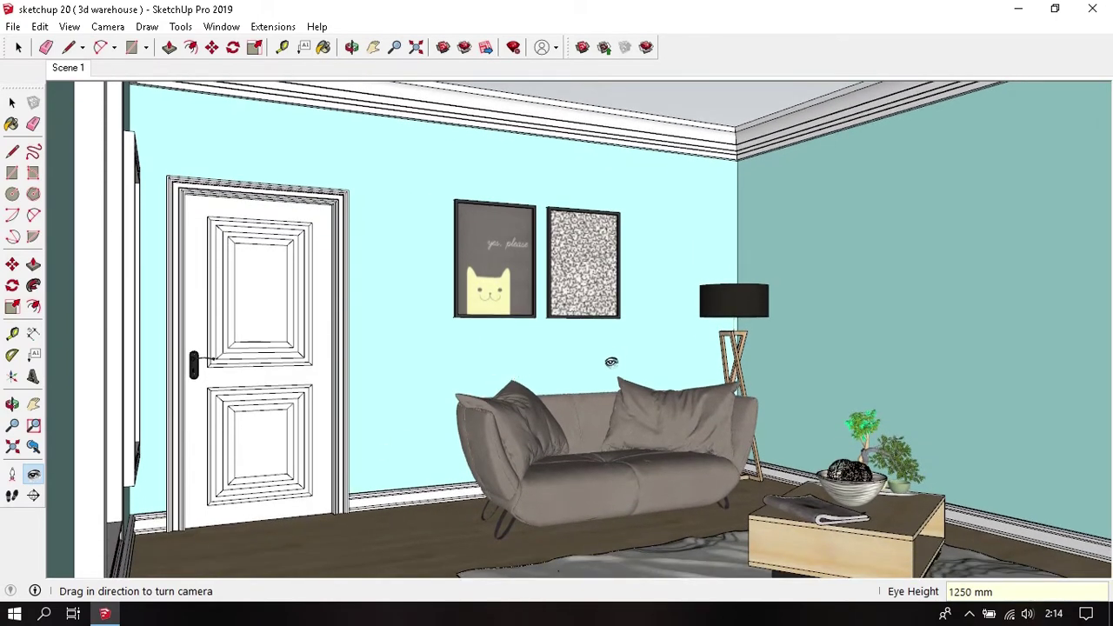
drag(611, 361, 635, 359)
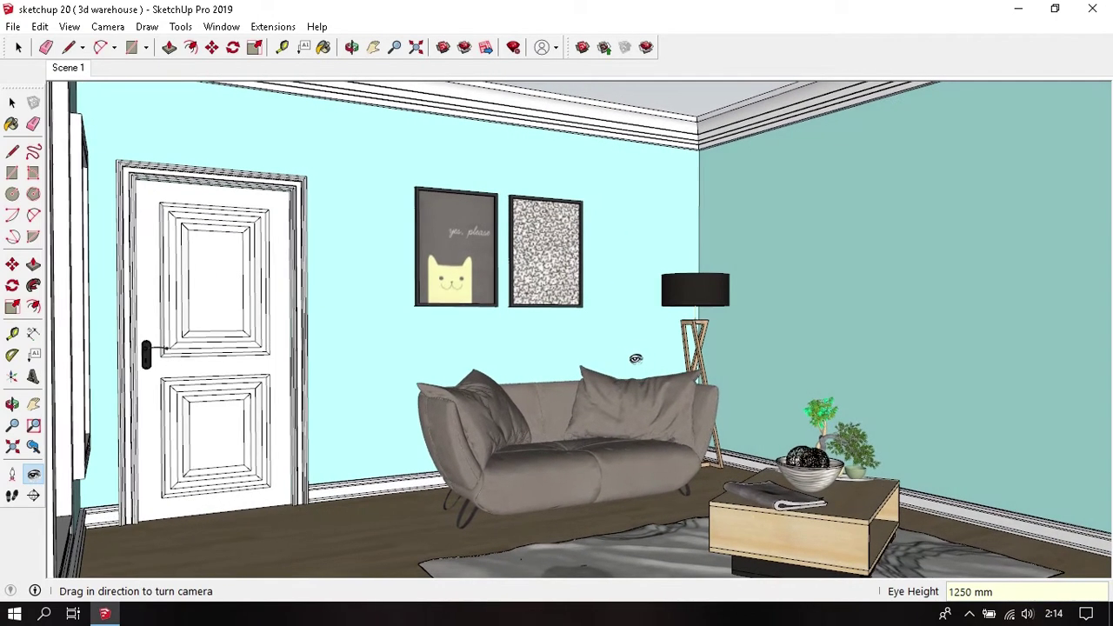
- Reapply Two-Point Perspective and set the eye height to 1000 mm
click(108, 26)
click(154, 139)
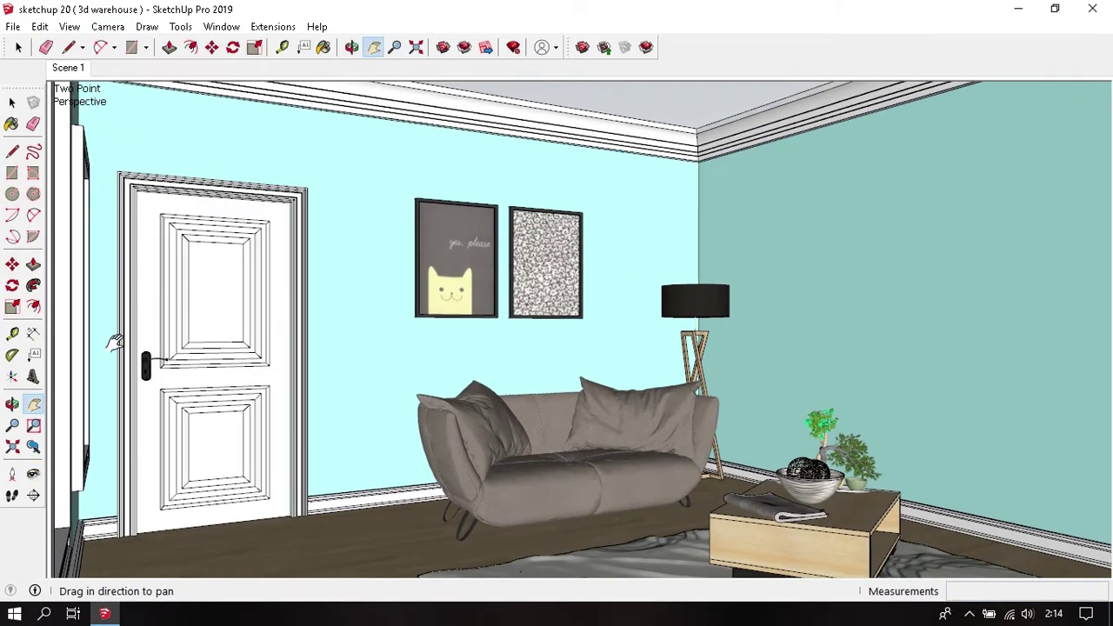
click(33, 473)
text(1000)
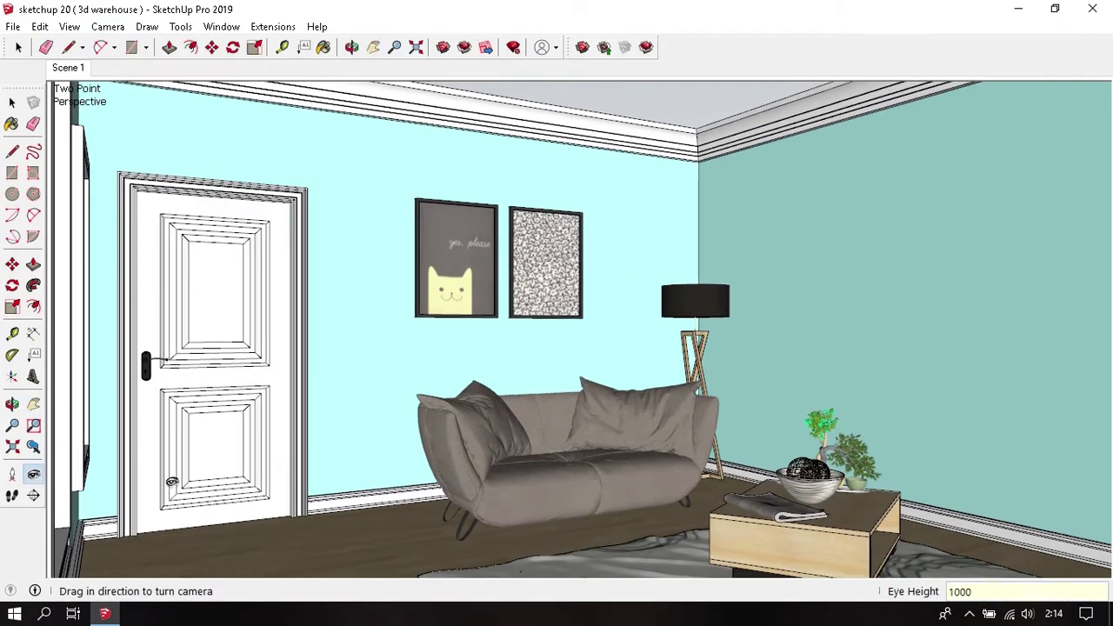
key(Return)
key(space)
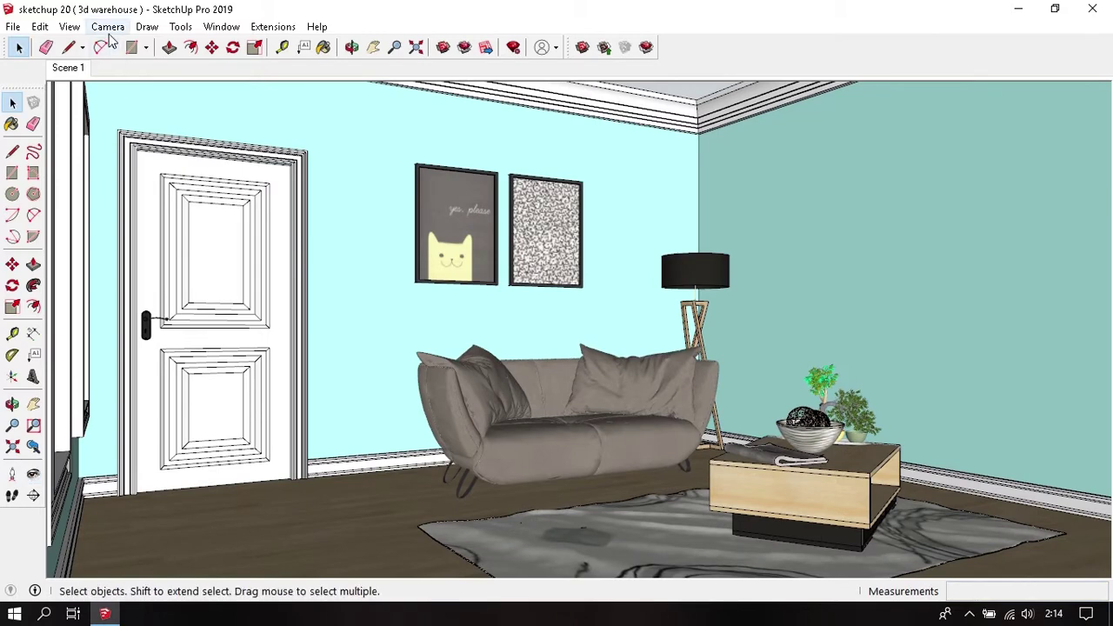
- Save the two-point perspective view as Scene 2, then orbit to an overhead view
click(107, 26)
click(161, 141)
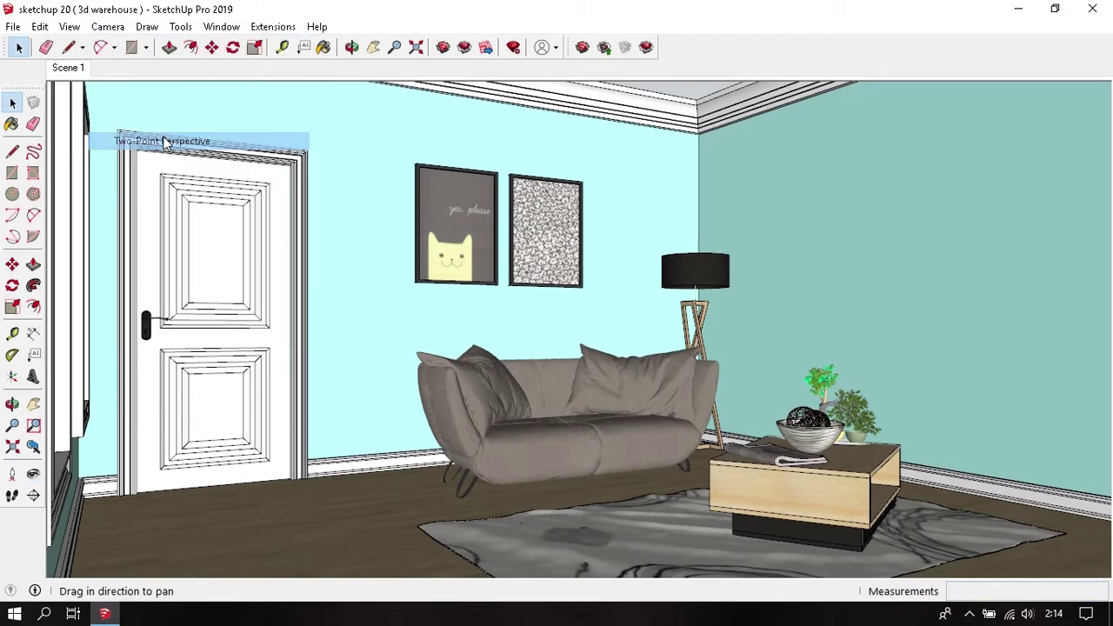
click(70, 26)
mouse_move(104, 301)
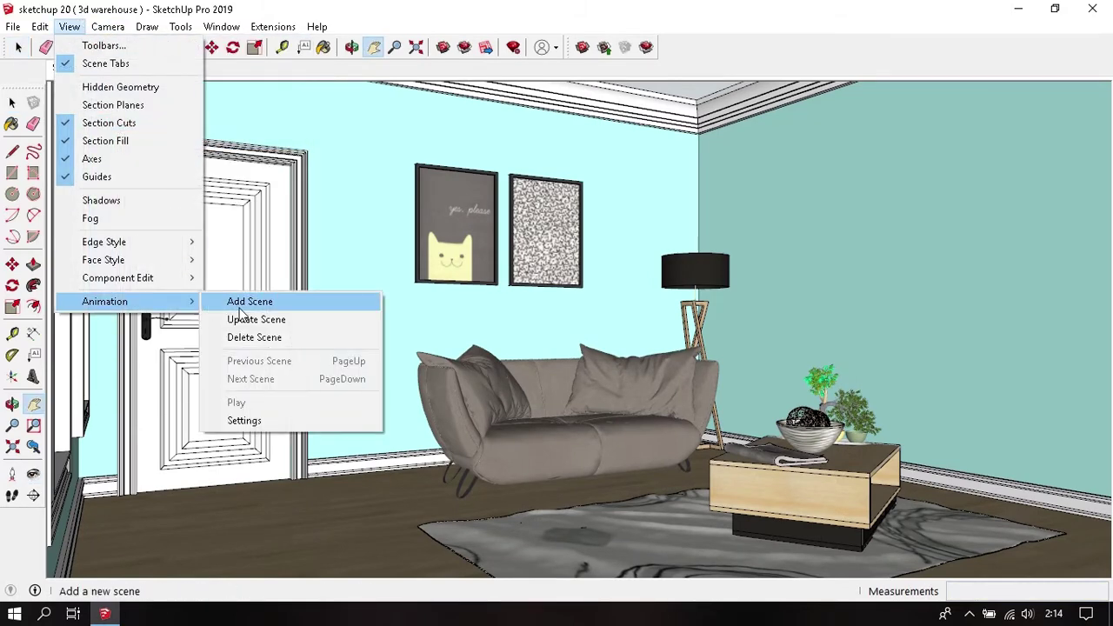
click(249, 301)
key(space)
mouse_move(450, 308)
middle_down()
mouse_move(282, 485)
mouse_move(455, 353)
mouse_move(411, 359)
mouse_move(456, 347)
middle_up()
- Place the camera in the room corner facing the room, in two-point perspective at 1000 mm eye height
click(12, 473)
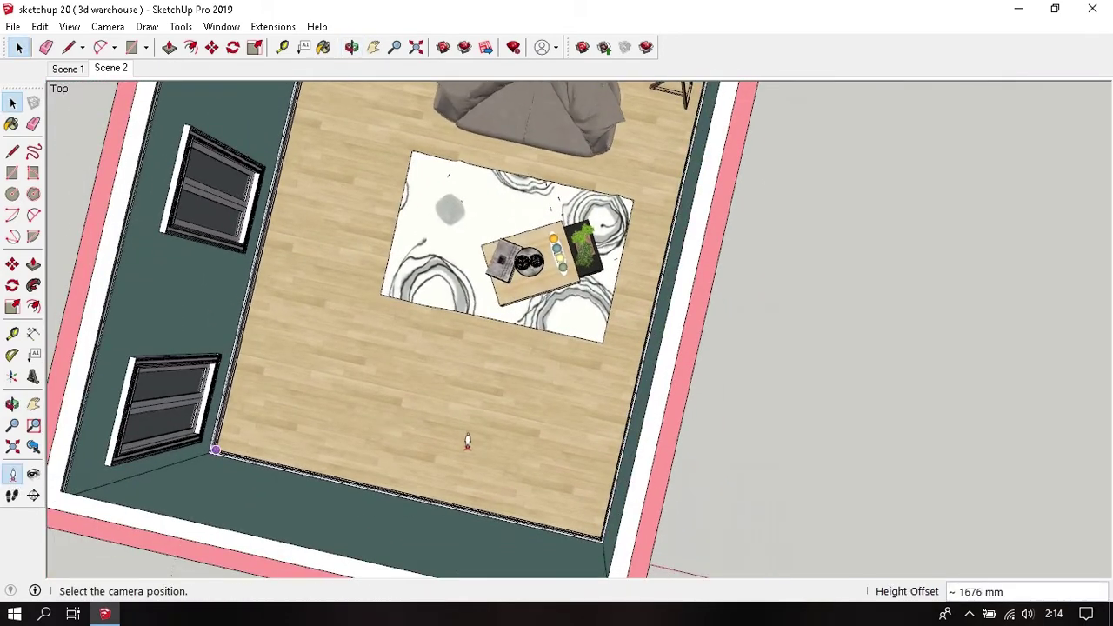
click(580, 519)
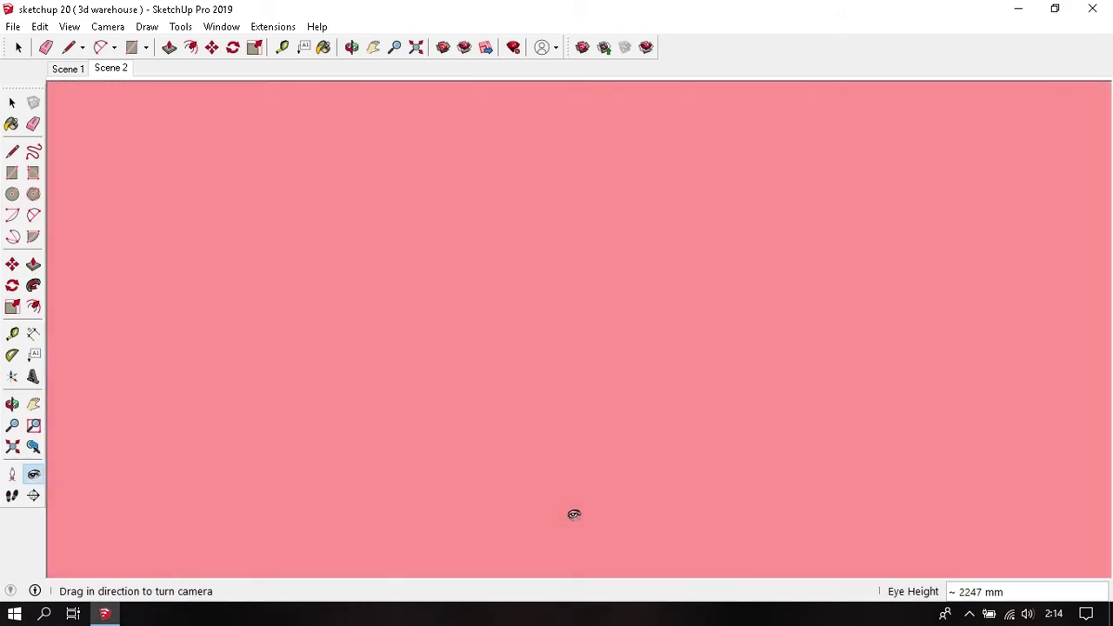
drag(573, 514, 258, 380)
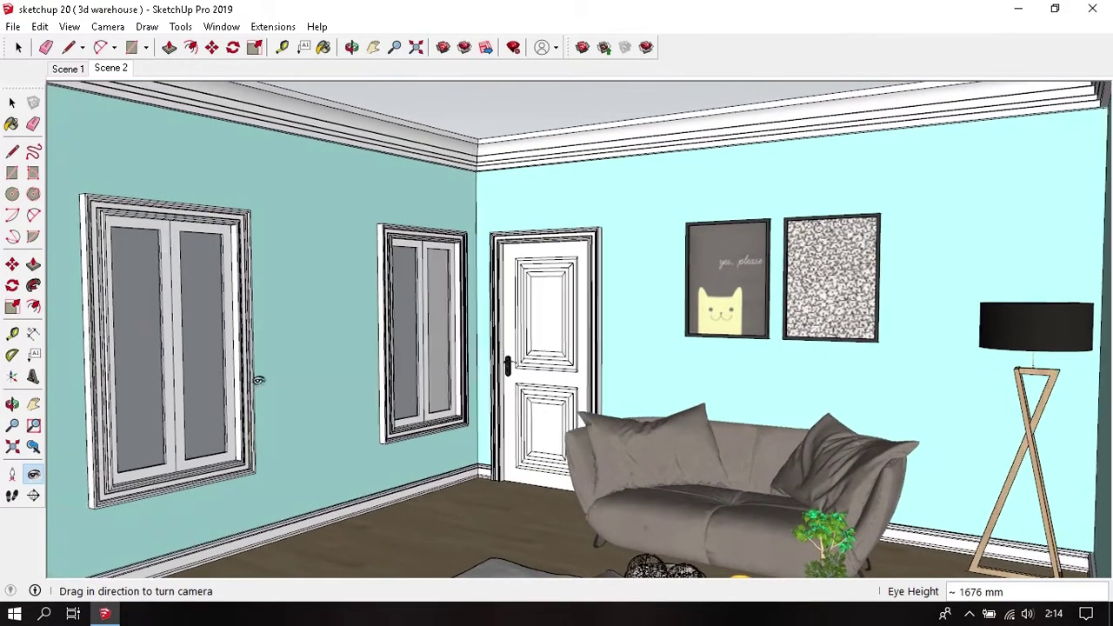
click(108, 26)
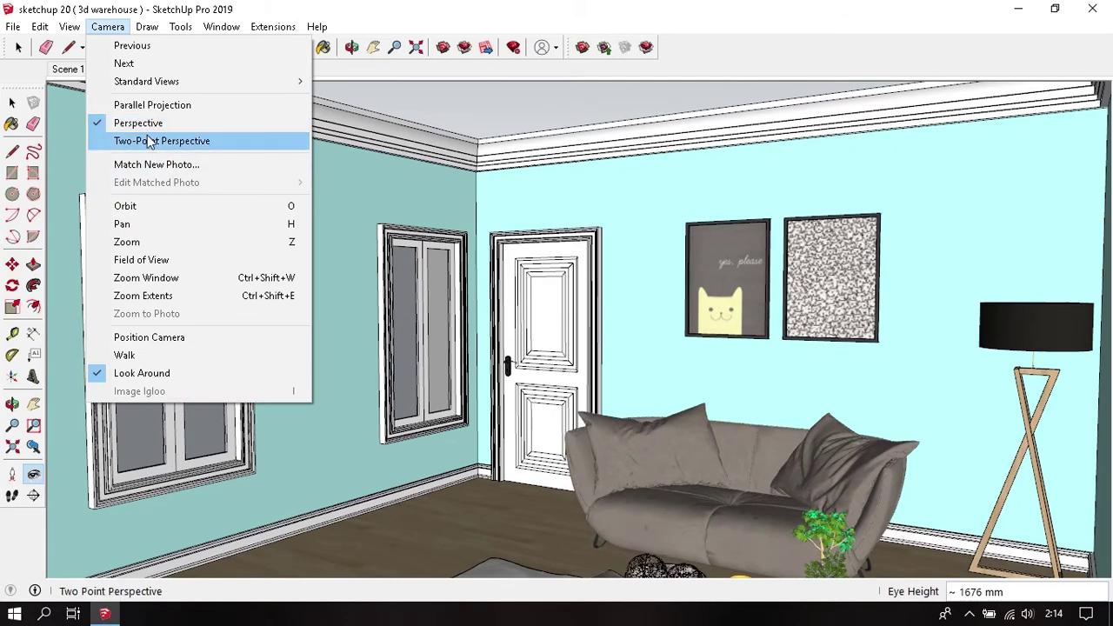
click(150, 141)
text(10)
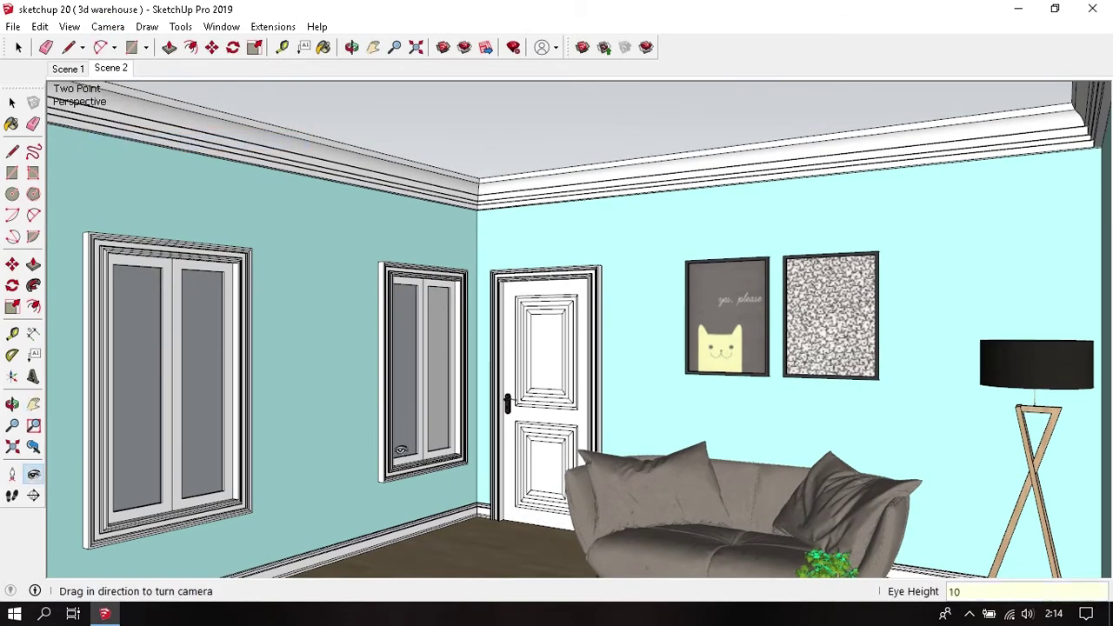
text(00)
key(Return)
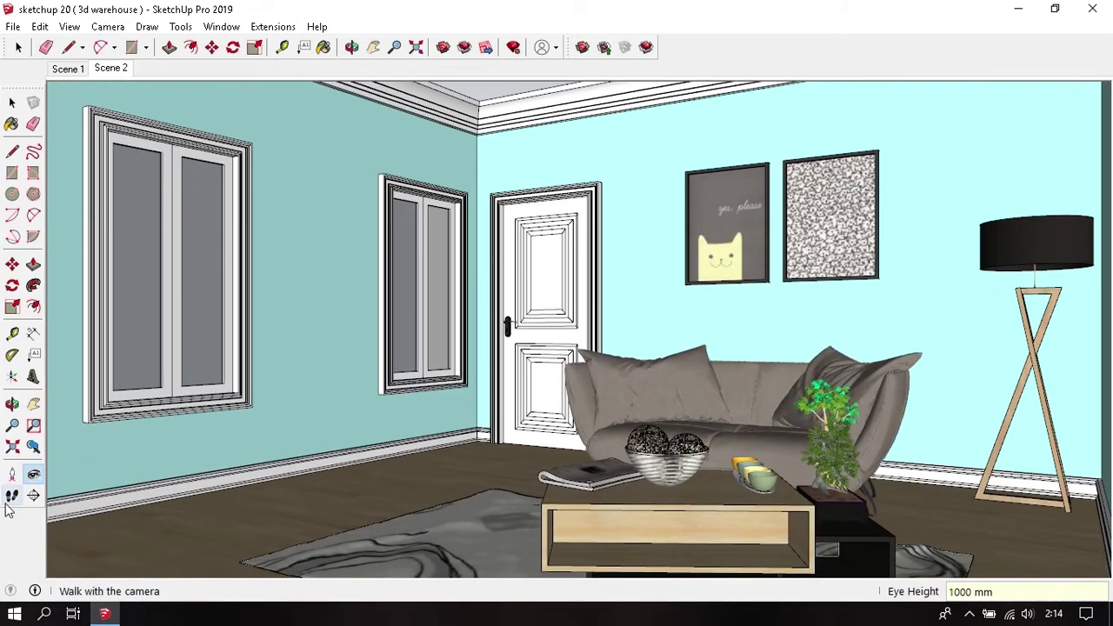
- Walk the camera back from the sofa and keep the eye height at 1000 mm
click(12, 495)
drag(500, 478, 493, 540)
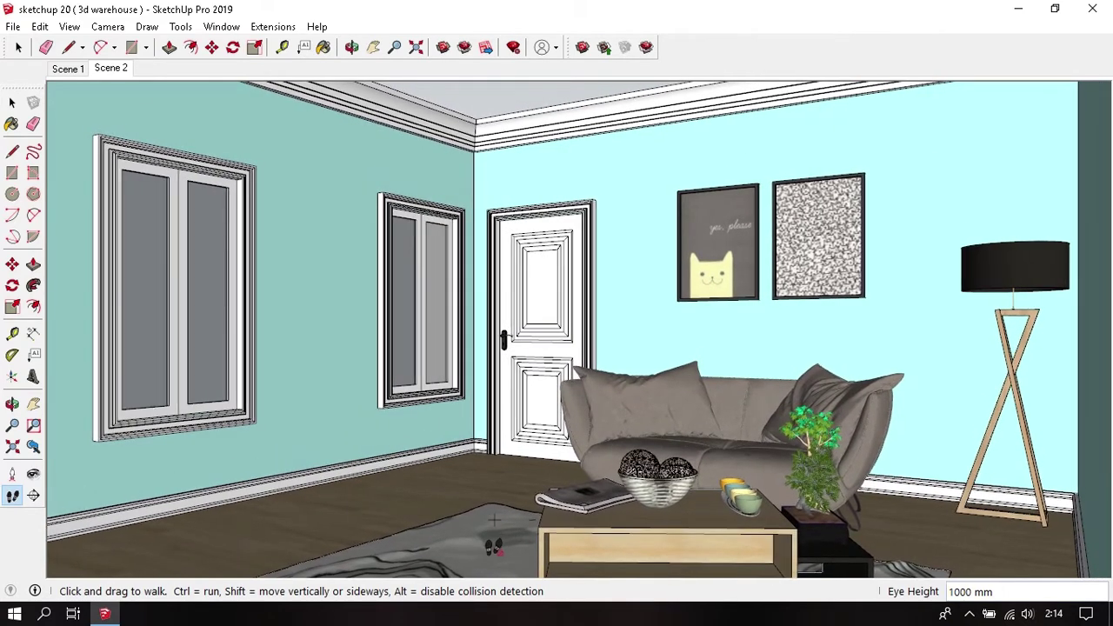
click(33, 474)
text(1)
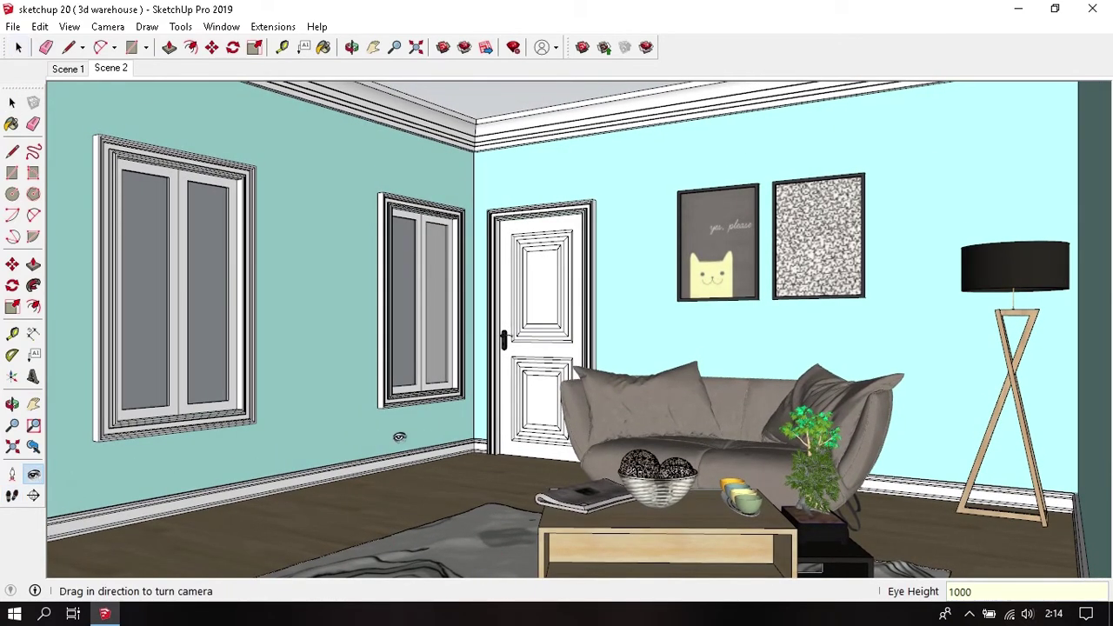
key(Return)
- Reapply two-point perspective and save the view as Scene 3
click(108, 26)
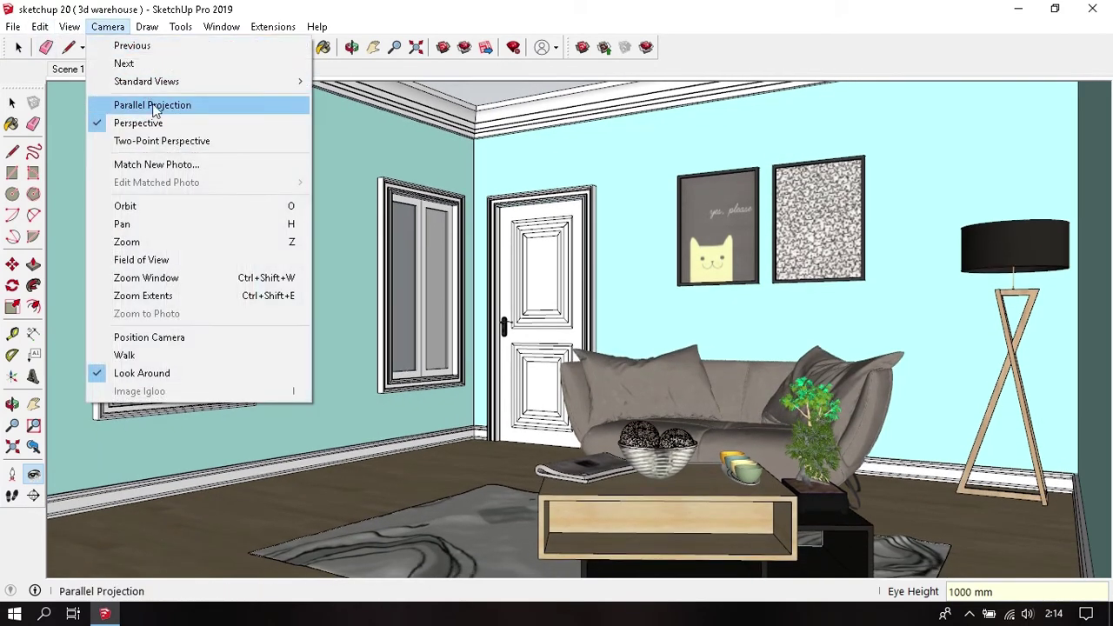
click(162, 141)
click(70, 26)
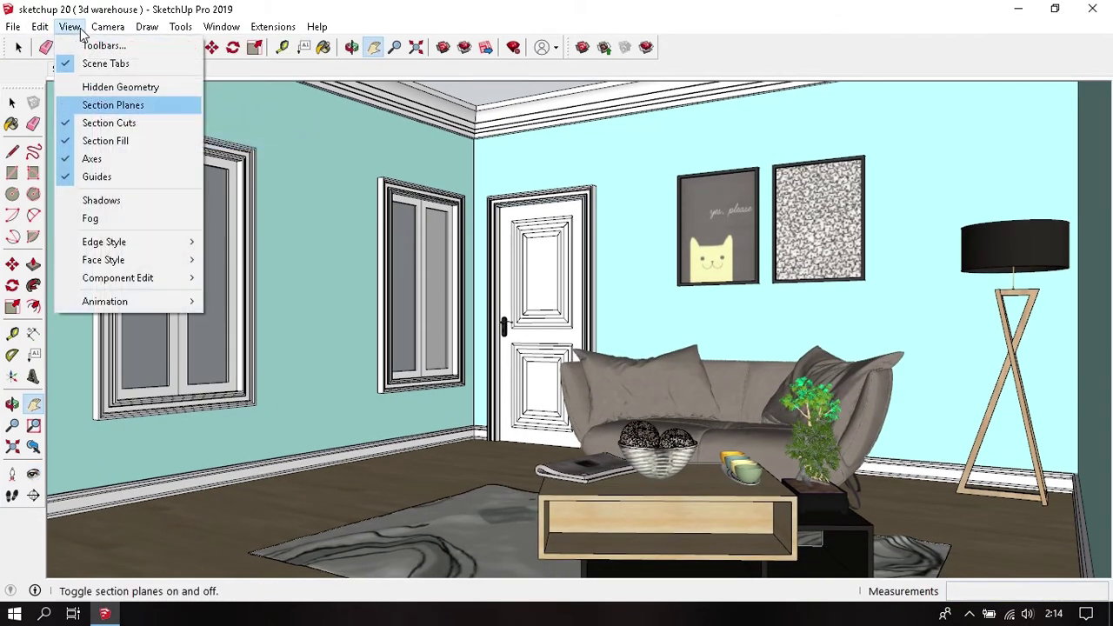
mouse_move(104, 301)
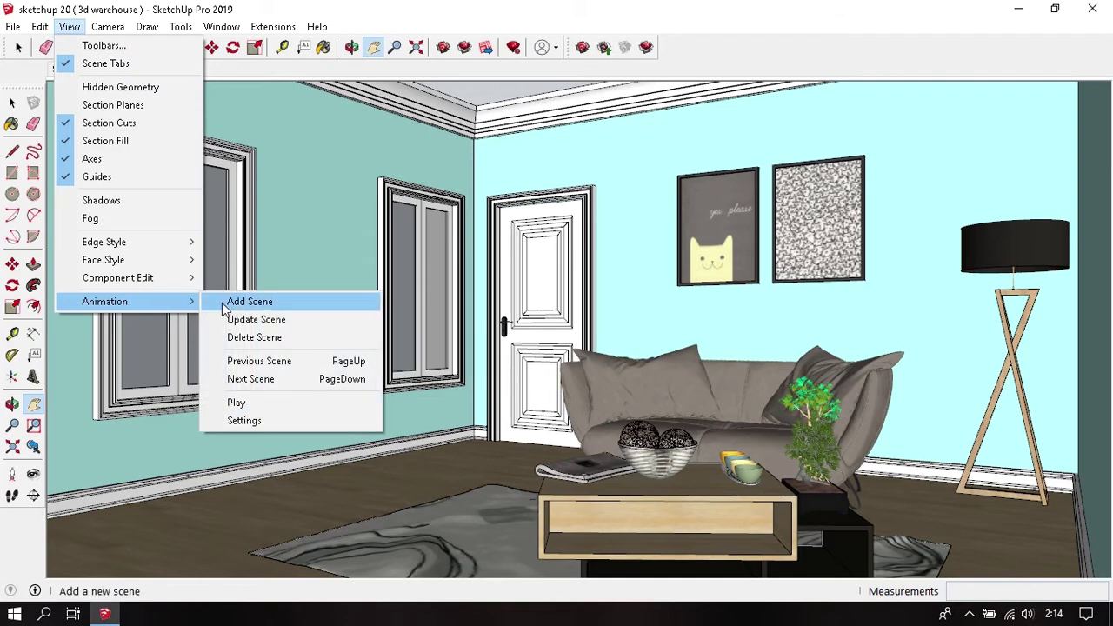
click(224, 302)
key(space)
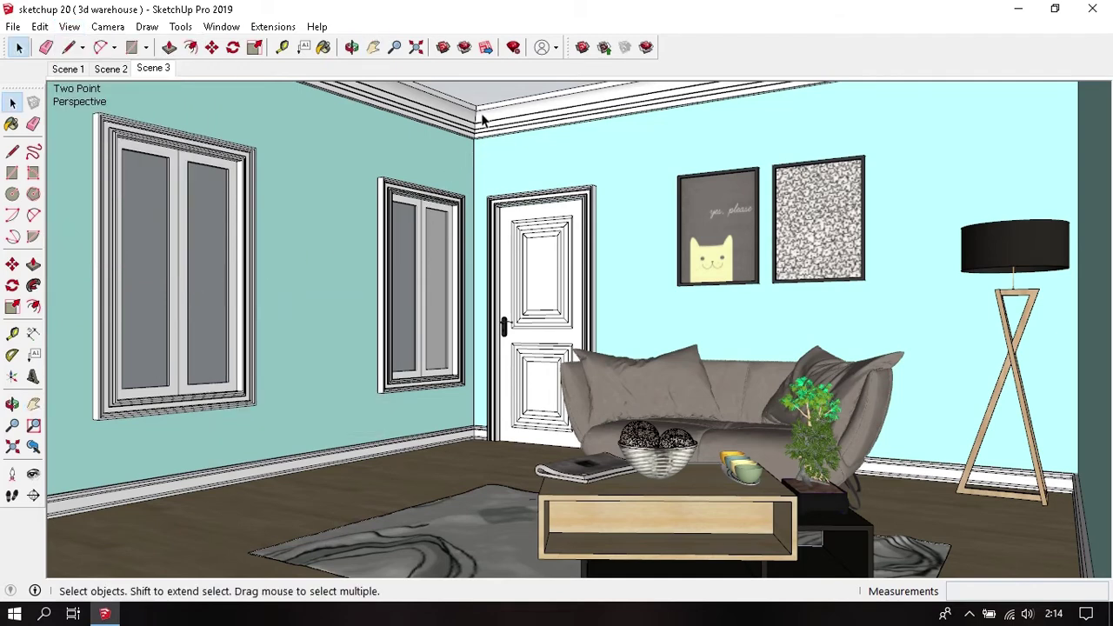
- Preview the Scene 1, Scene 2 and Scene 3 views in turn
click(70, 69)
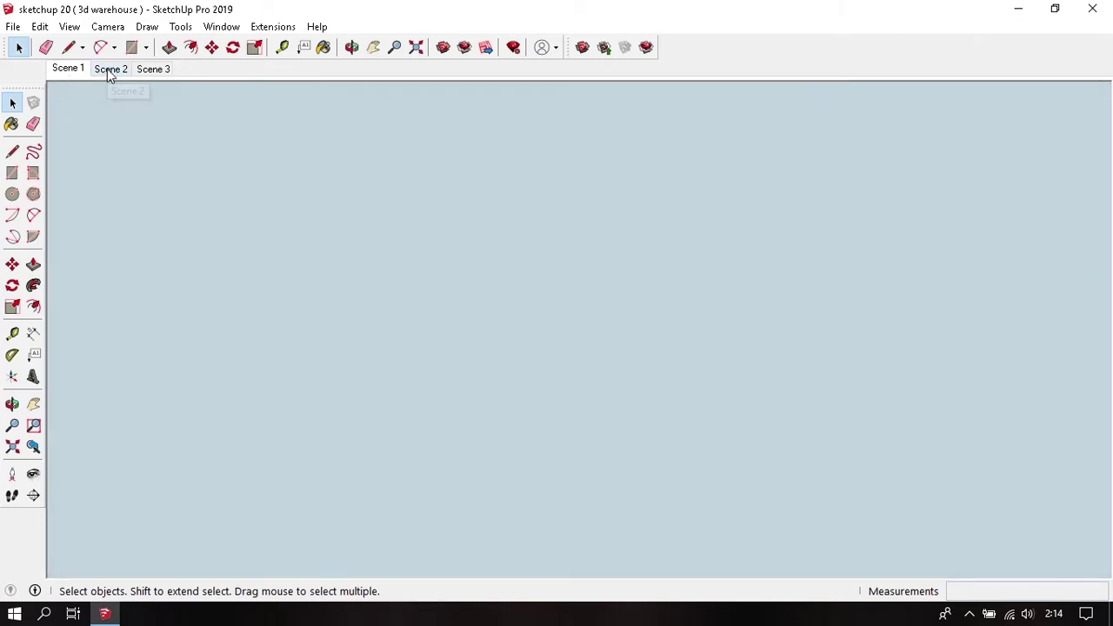
click(107, 69)
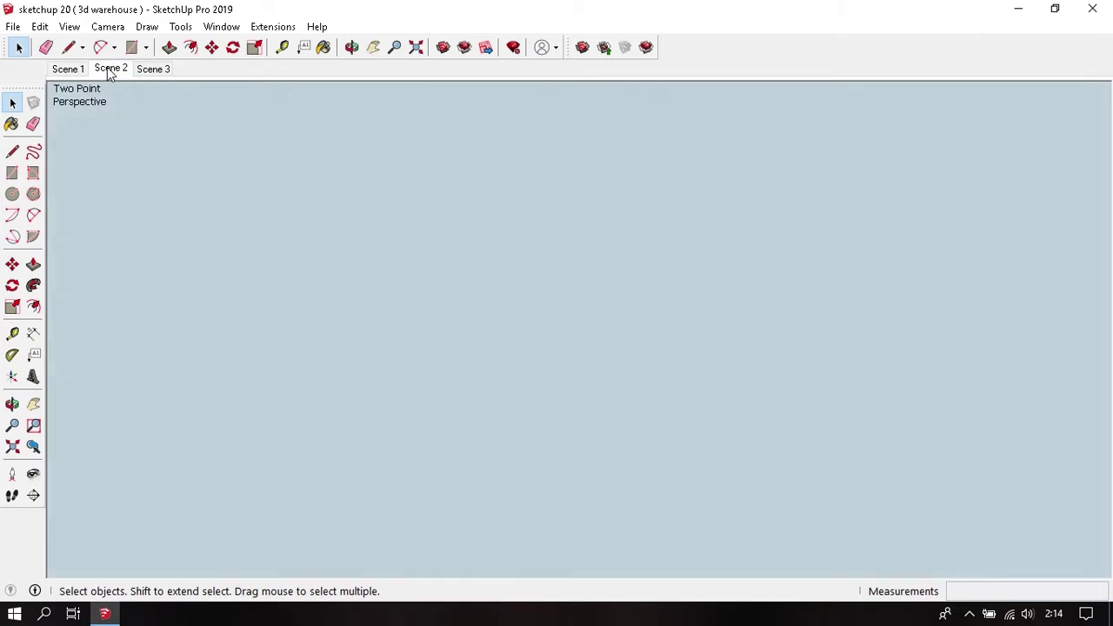
click(155, 69)
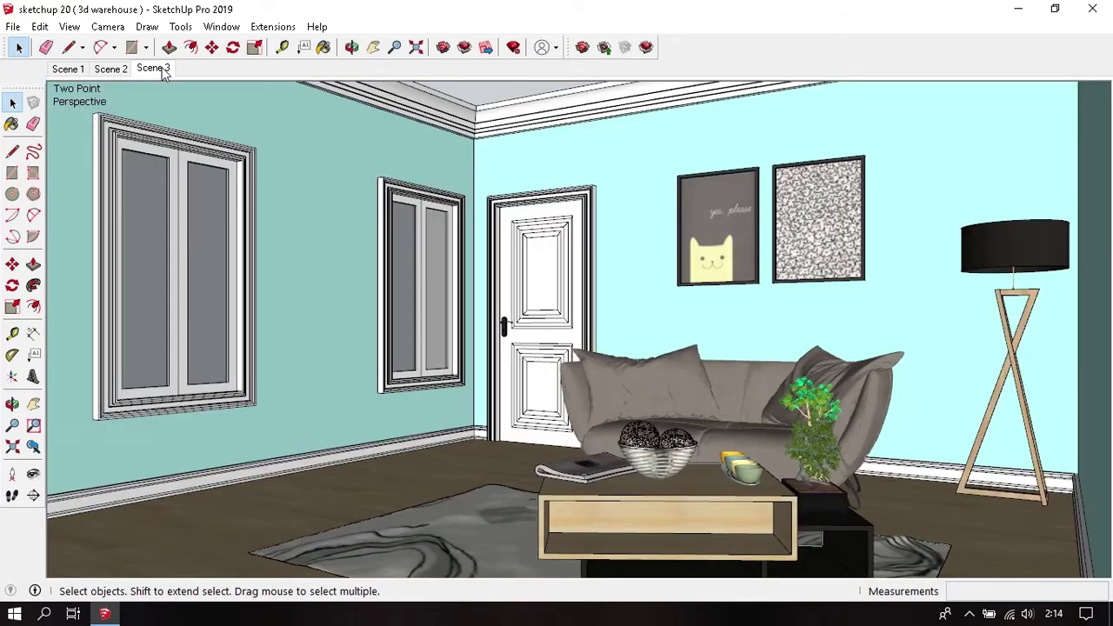
right_click(163, 71)
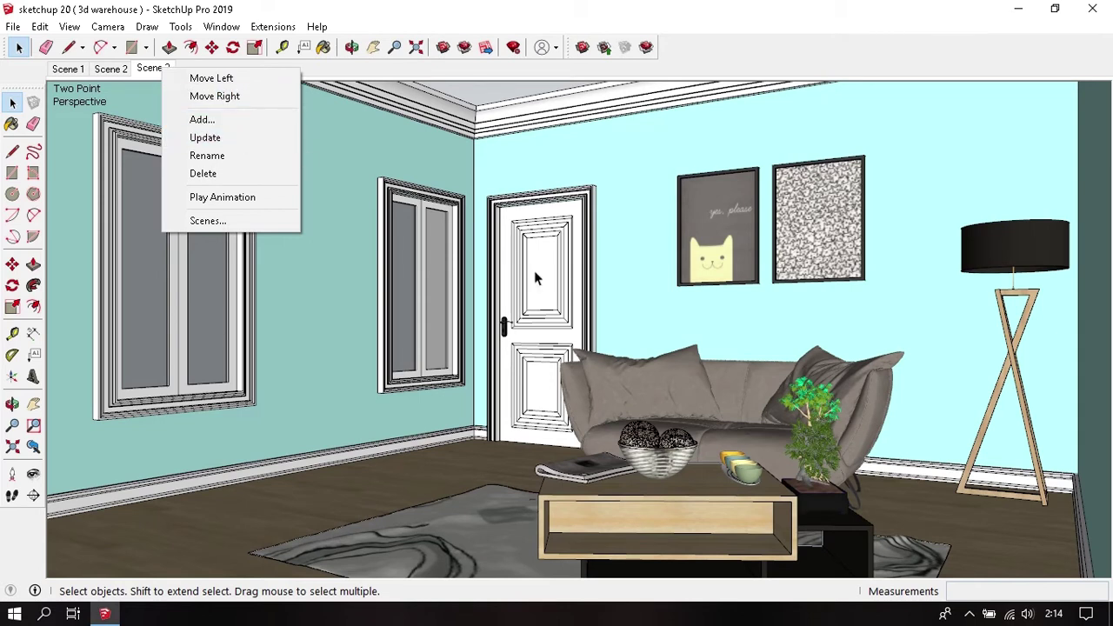
click(479, 94)
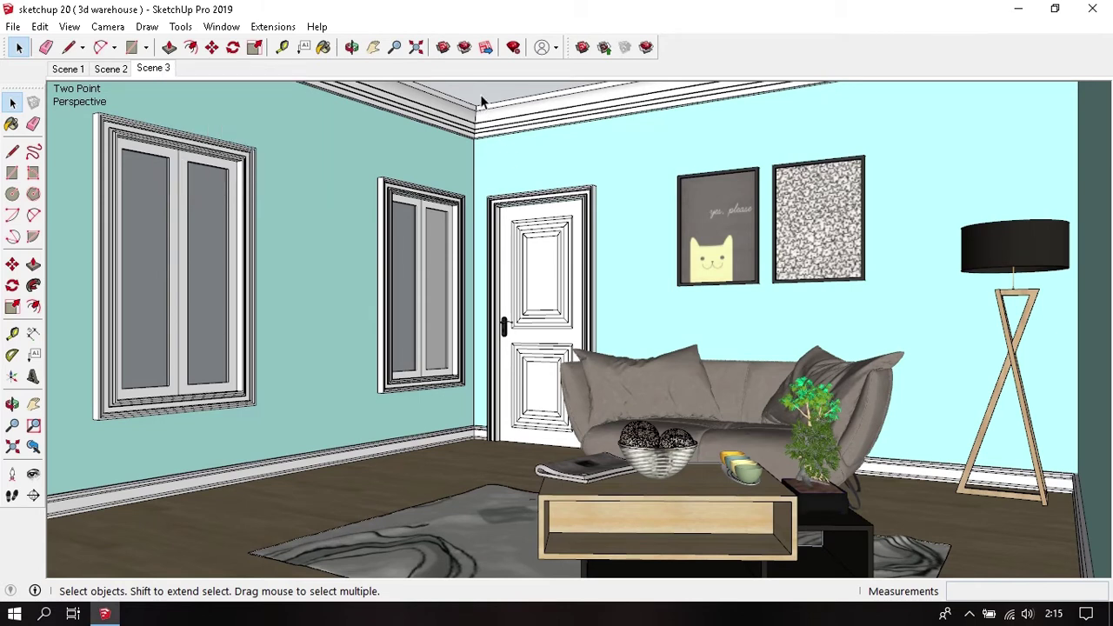
- Raise the camera eye height to 1200 mm with Look Around
click(33, 473)
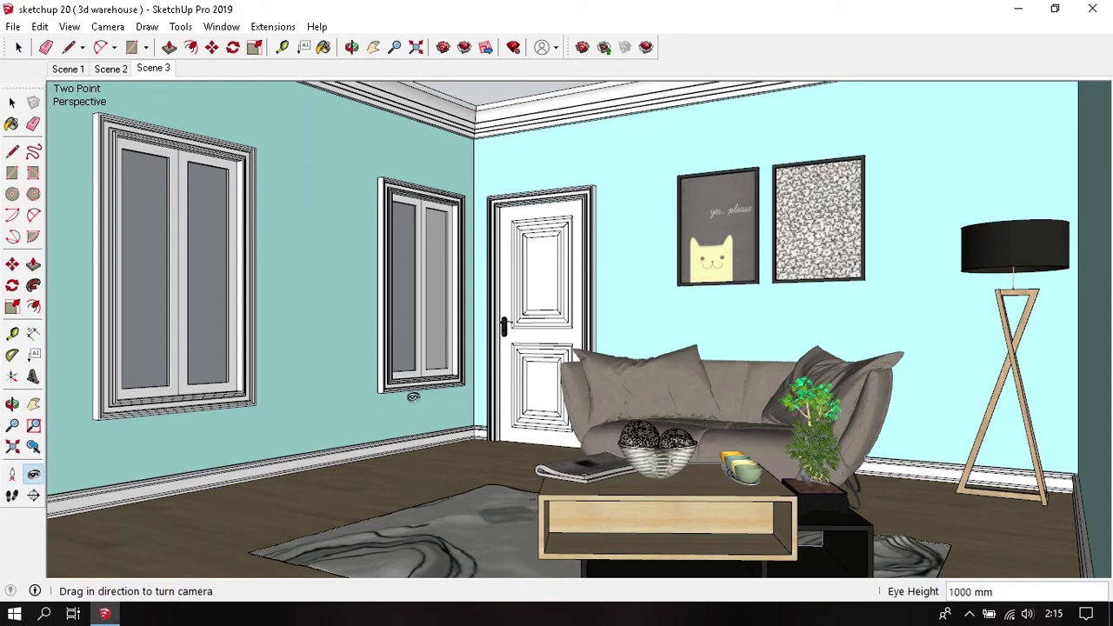
text(1200)
key(Return)
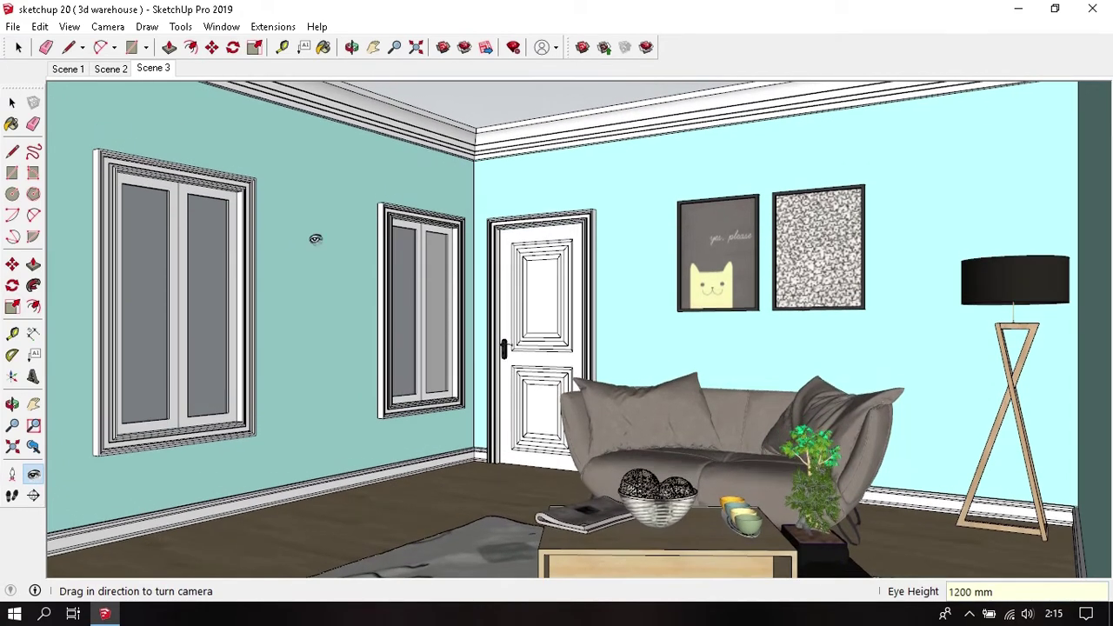
- Start the scene animation from the Scene 1 tab's Play Animation option
right_click(160, 72)
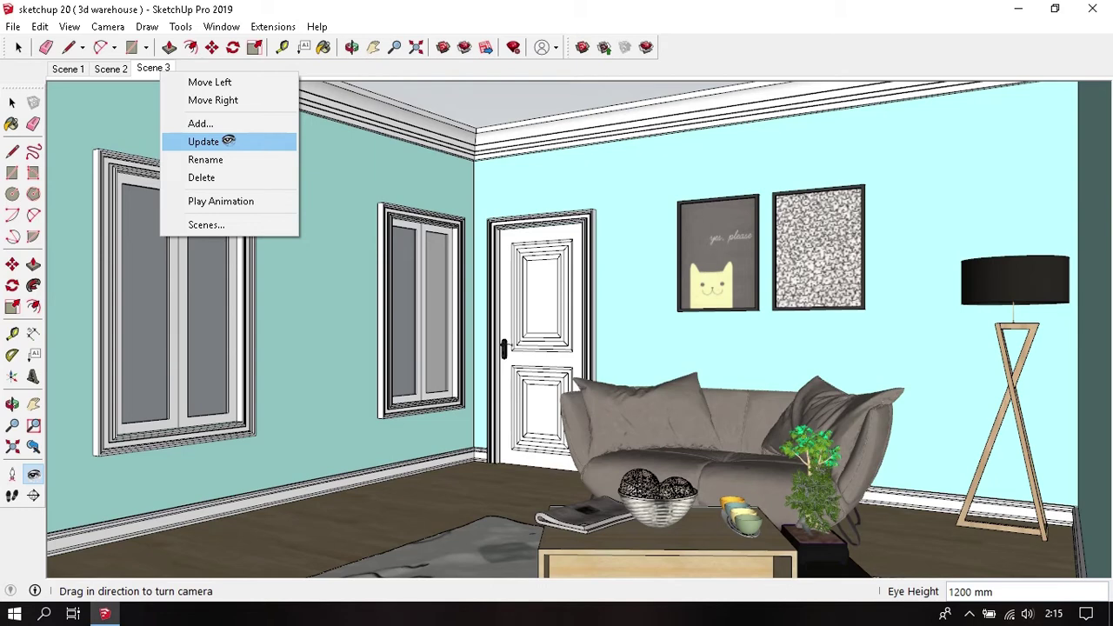
click(475, 113)
click(69, 70)
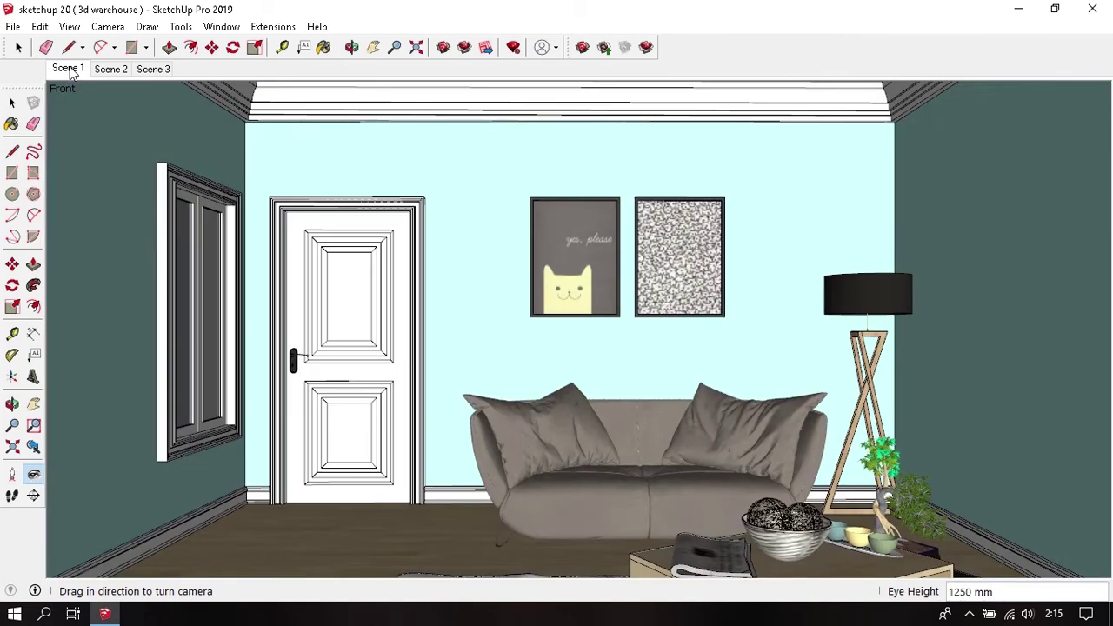
right_click(71, 69)
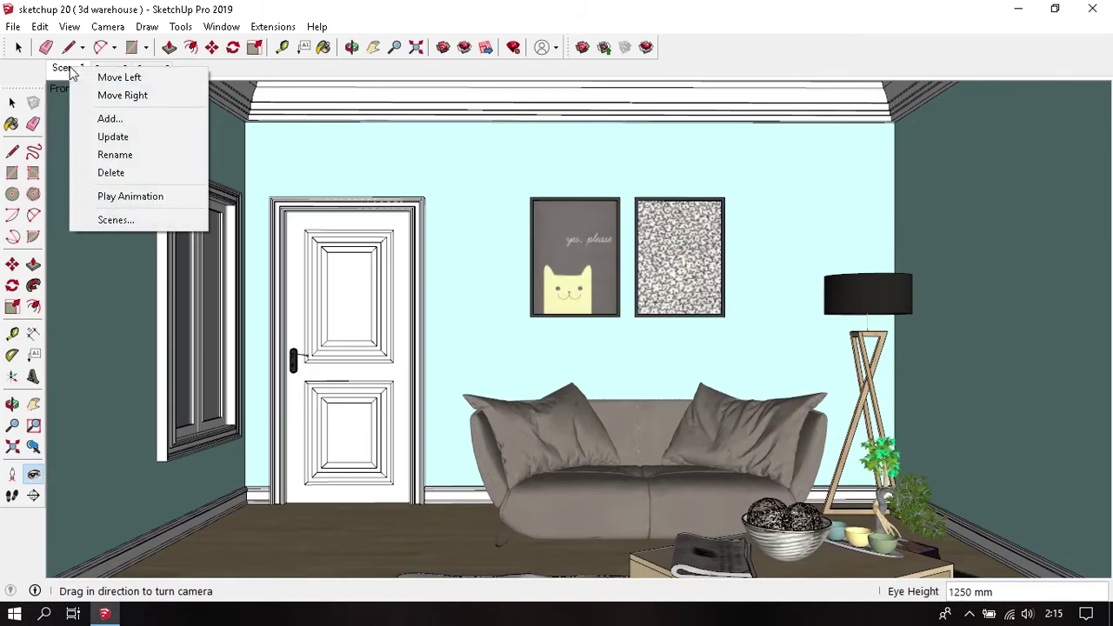
click(160, 198)
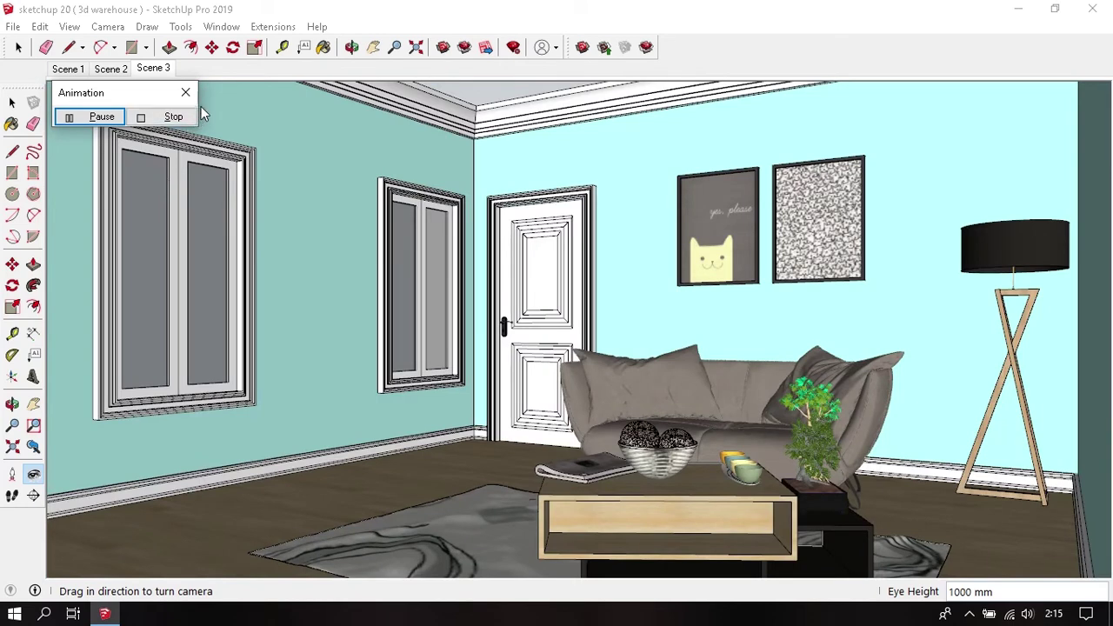
- Check the animation settings: 2-second scene transitions enabled, 1-second scene delay
click(70, 26)
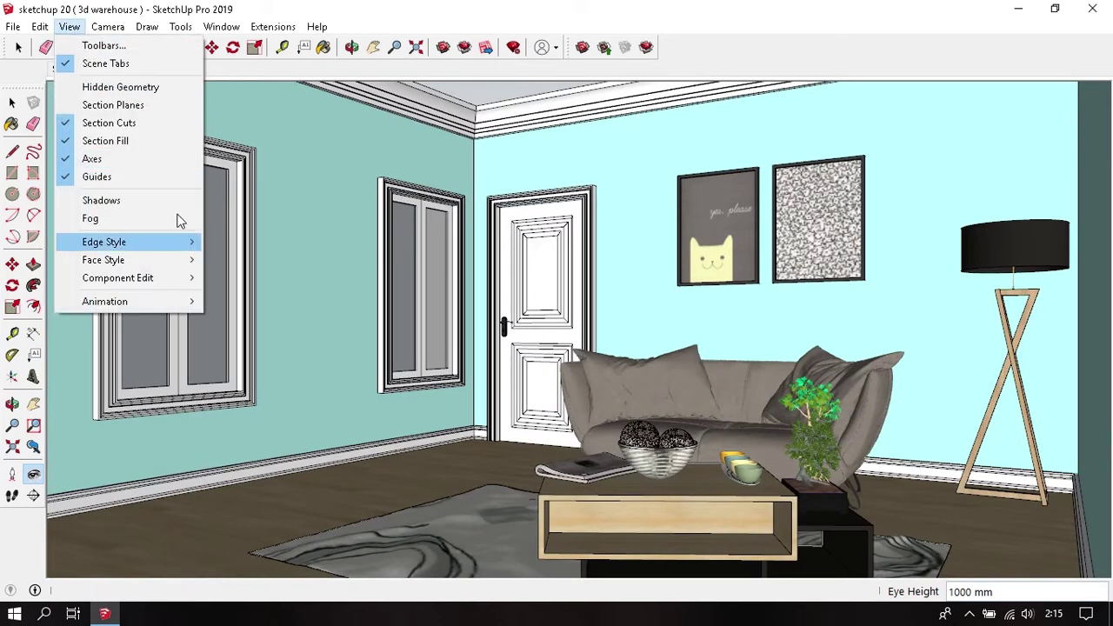
mouse_move(105, 301)
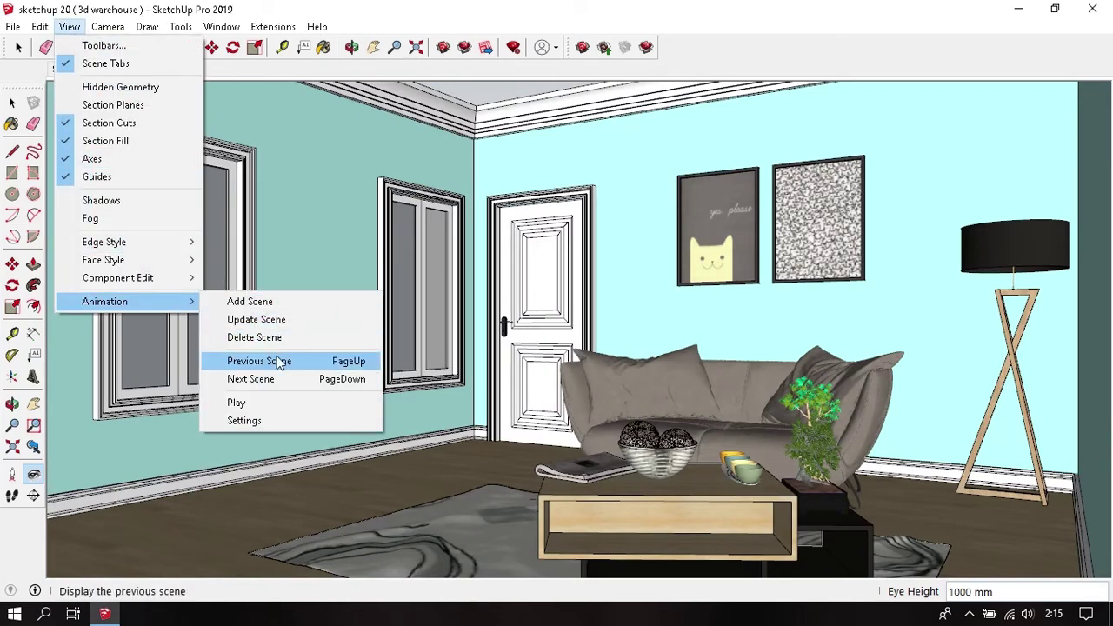
click(283, 420)
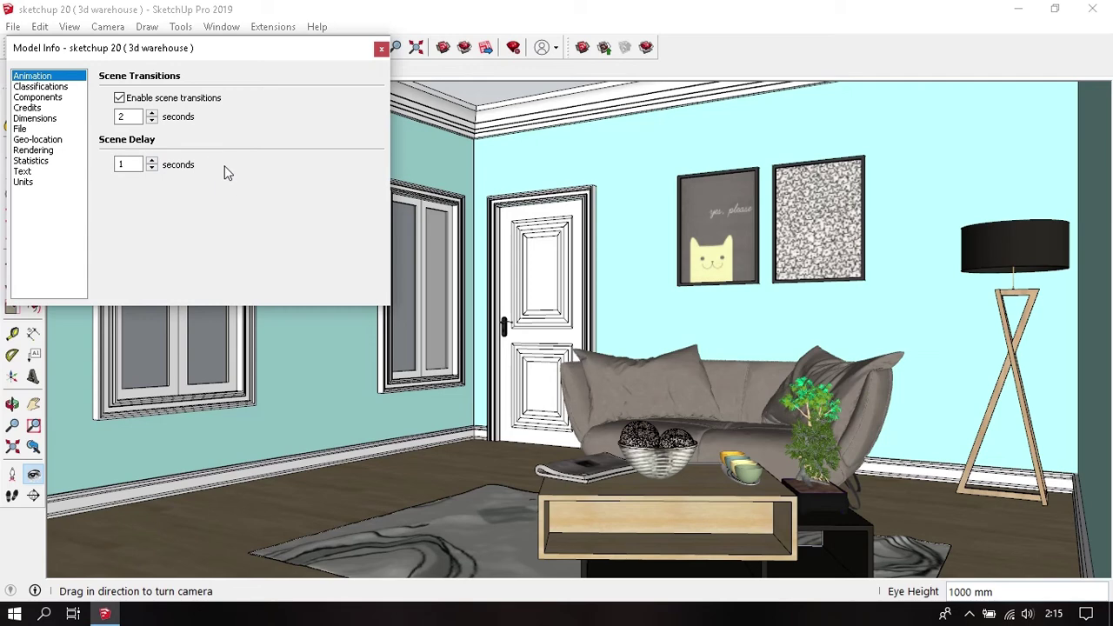
click(381, 52)
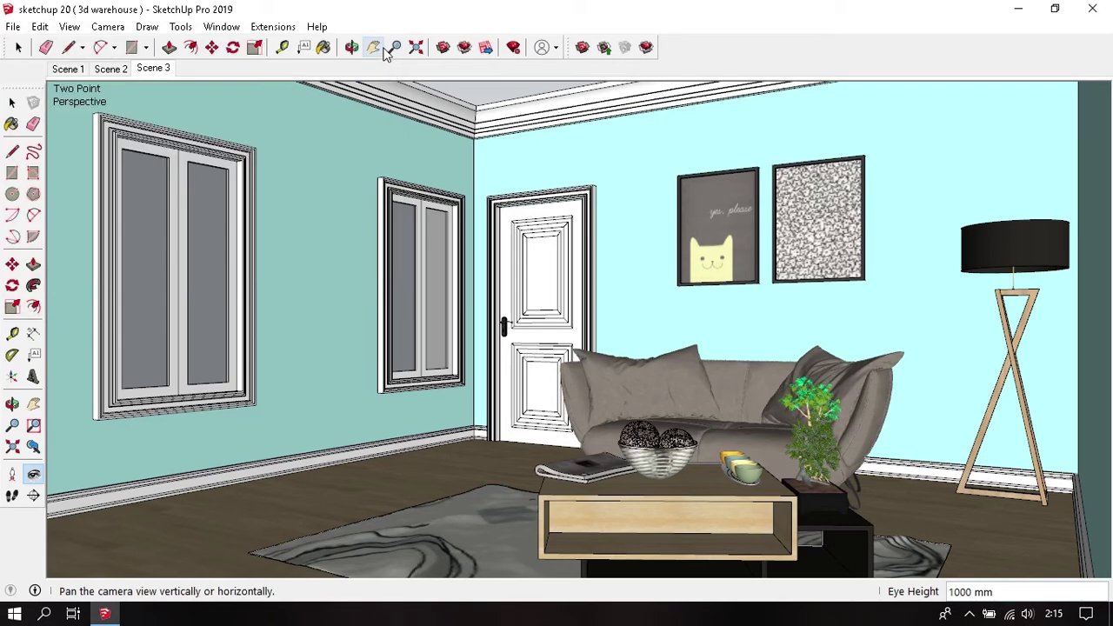
- Show Scene 1, the straight-on front view of the door, prints, sofa and floor lamp
click(113, 69)
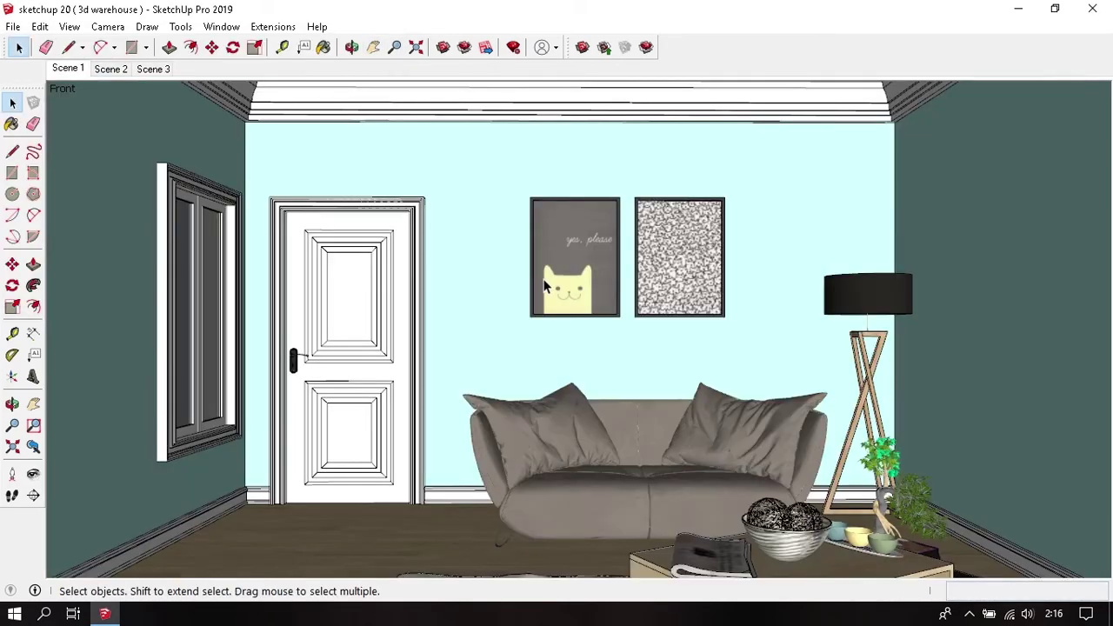